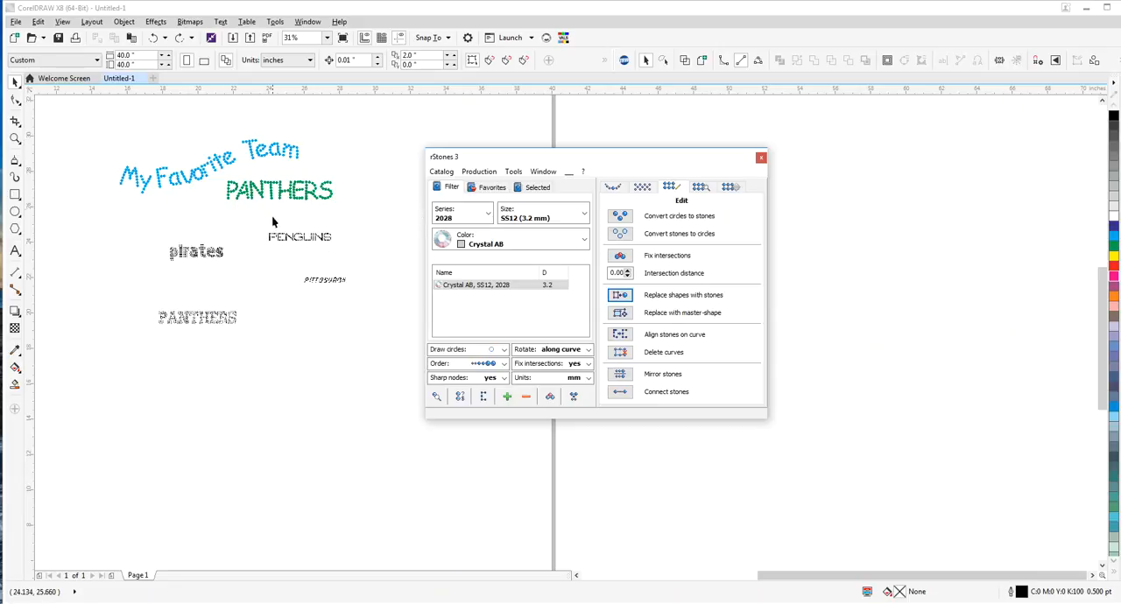
Check the font used by the PENGUINS, pirates, PITTSBURGH and black PANTHERS texts, one after another
click(298, 244)
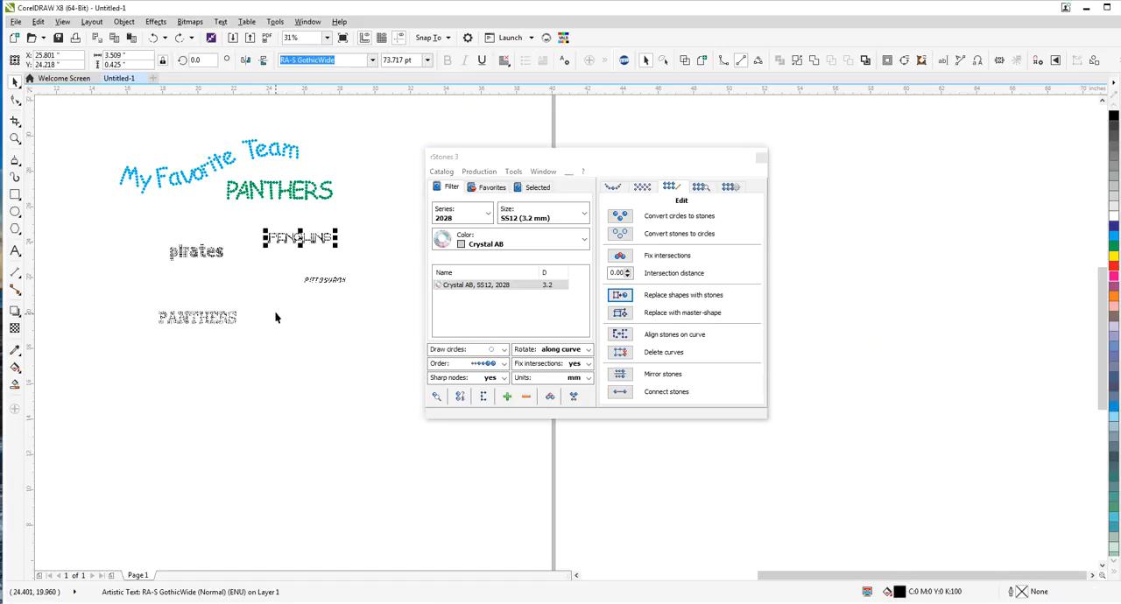
click(195, 253)
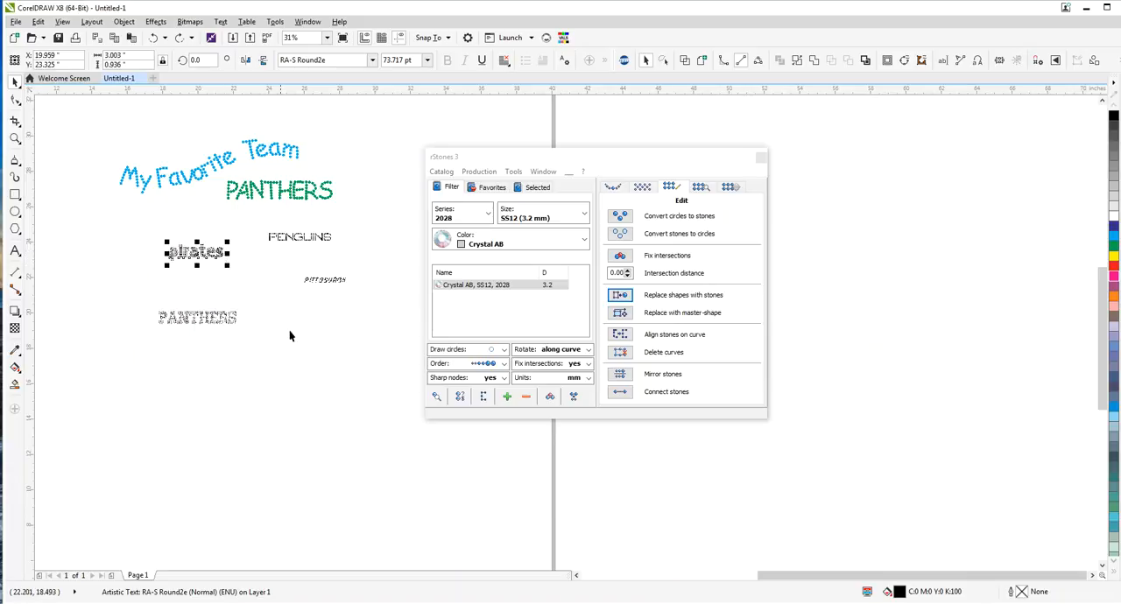
click(329, 282)
scroll(330, 280, up, 3)
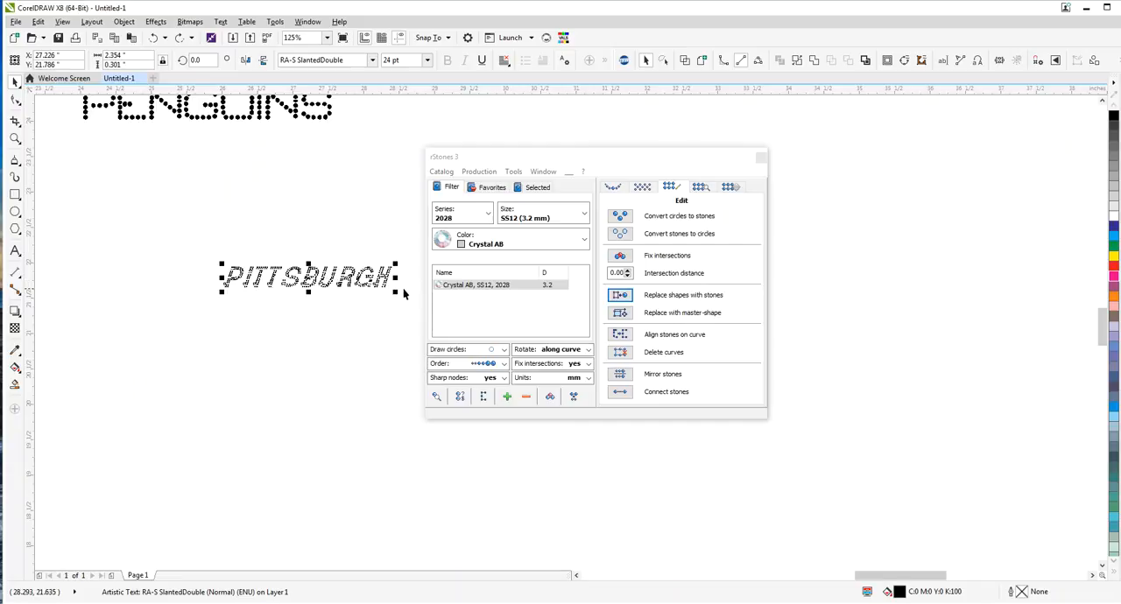
scroll(392, 352, down, 2)
click(129, 388)
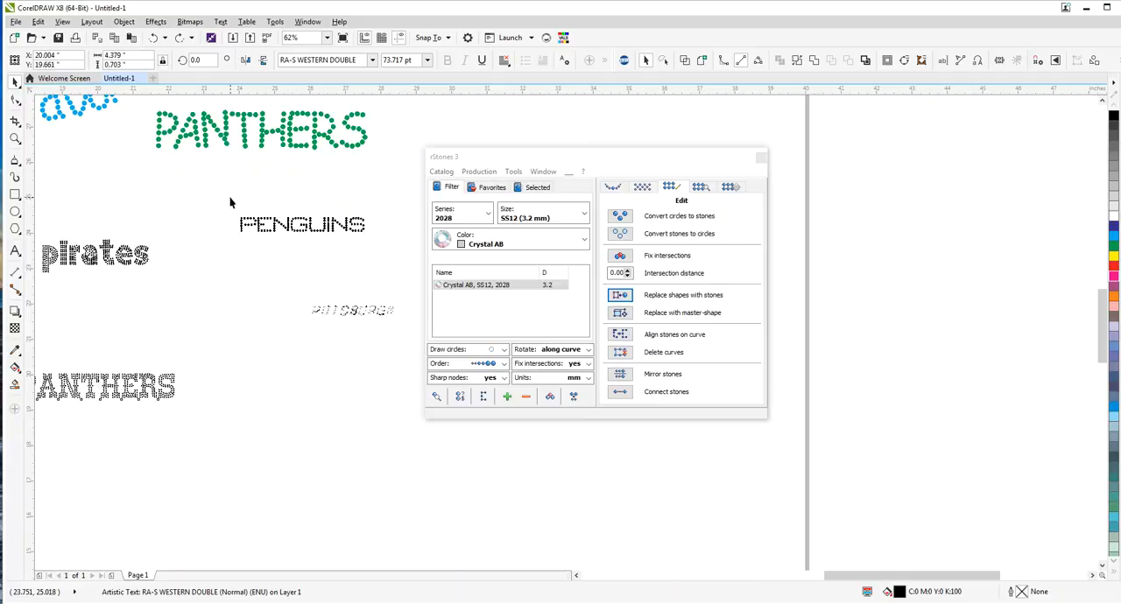
Convert the PENGUINS text to curves and ungroup all the resulting objects
drag(274, 212, 396, 277)
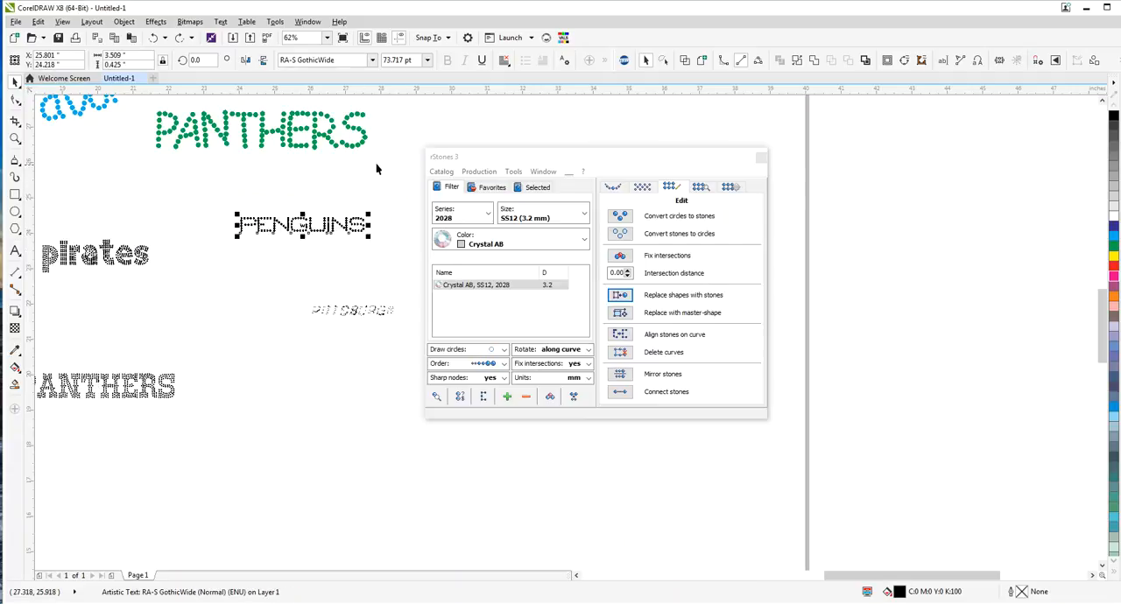
drag(515, 159, 541, 161)
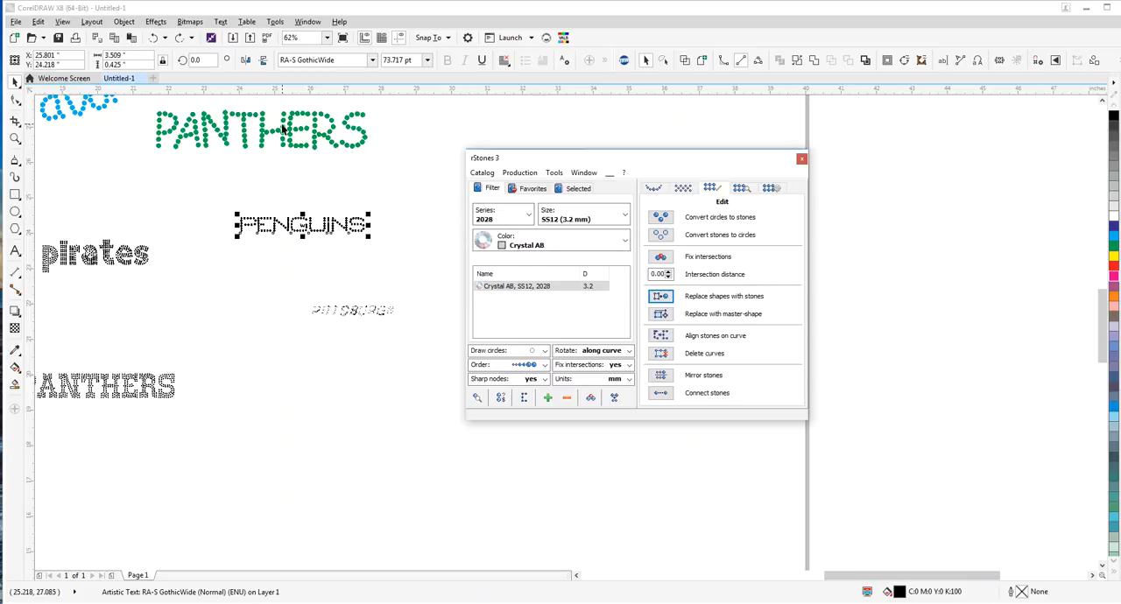
drag(212, 194, 412, 268)
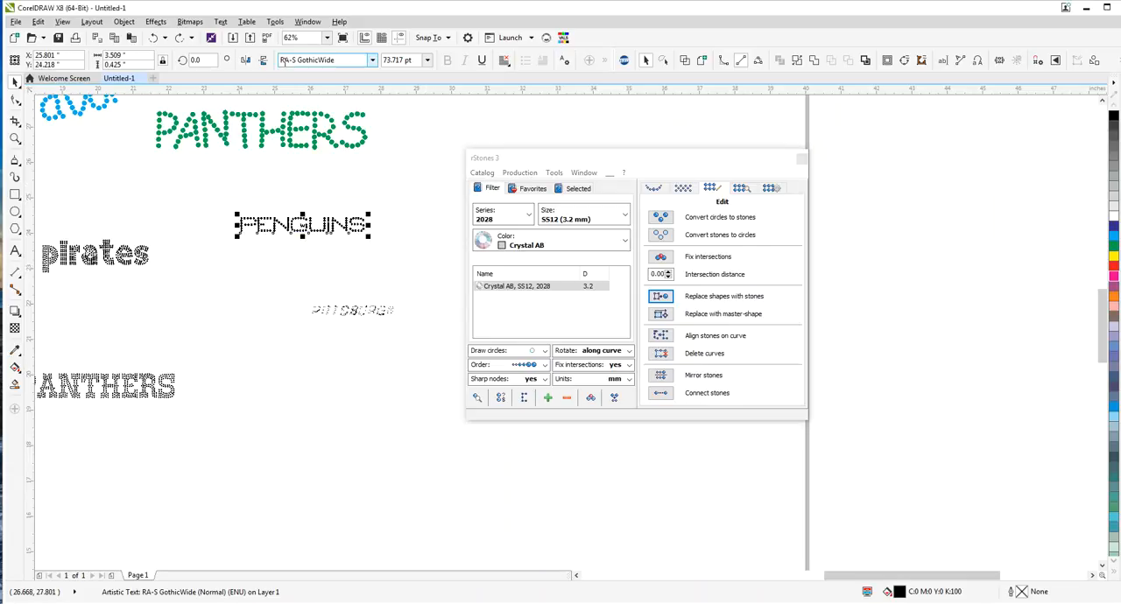
click(123, 21)
click(193, 303)
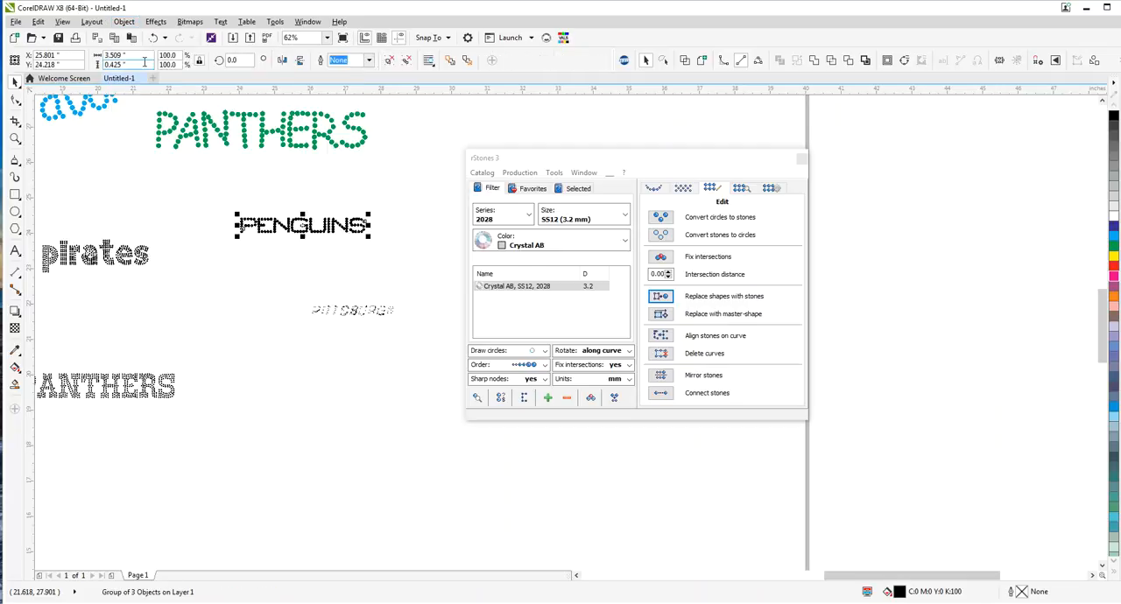
click(124, 21)
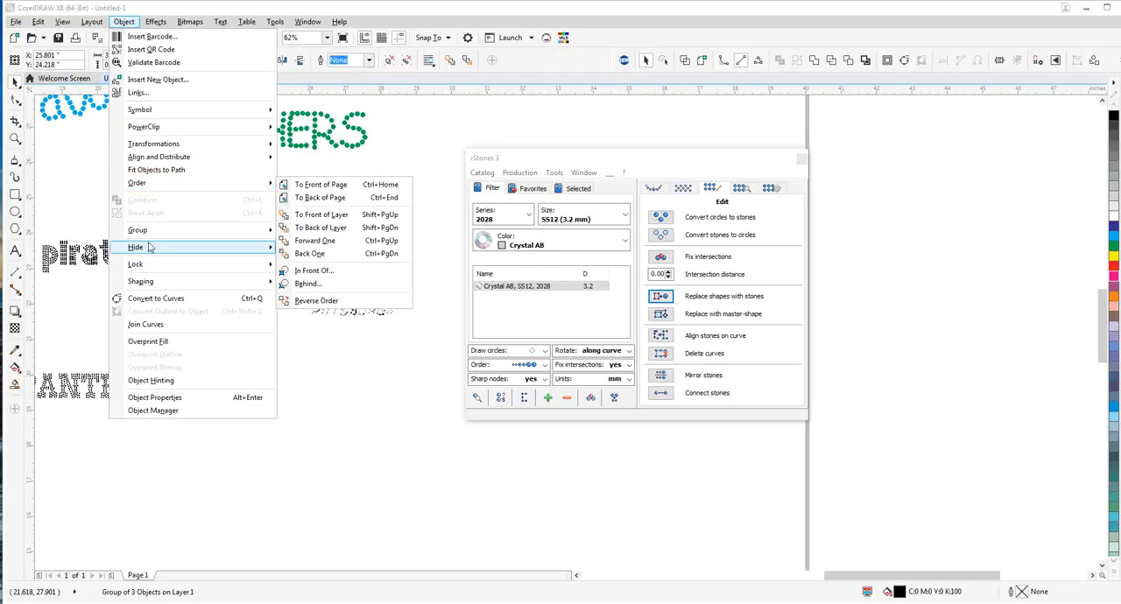
mouse_move(175, 230)
click(305, 259)
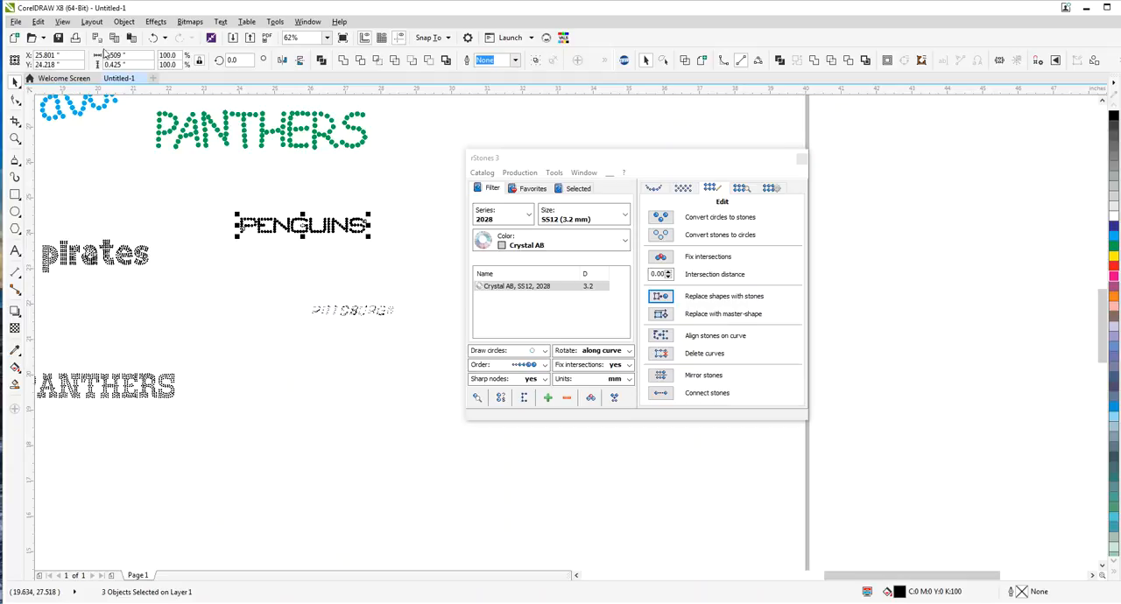
Combine the PENGUINS objects into one curve and break it apart into individually selectable circles
click(124, 21)
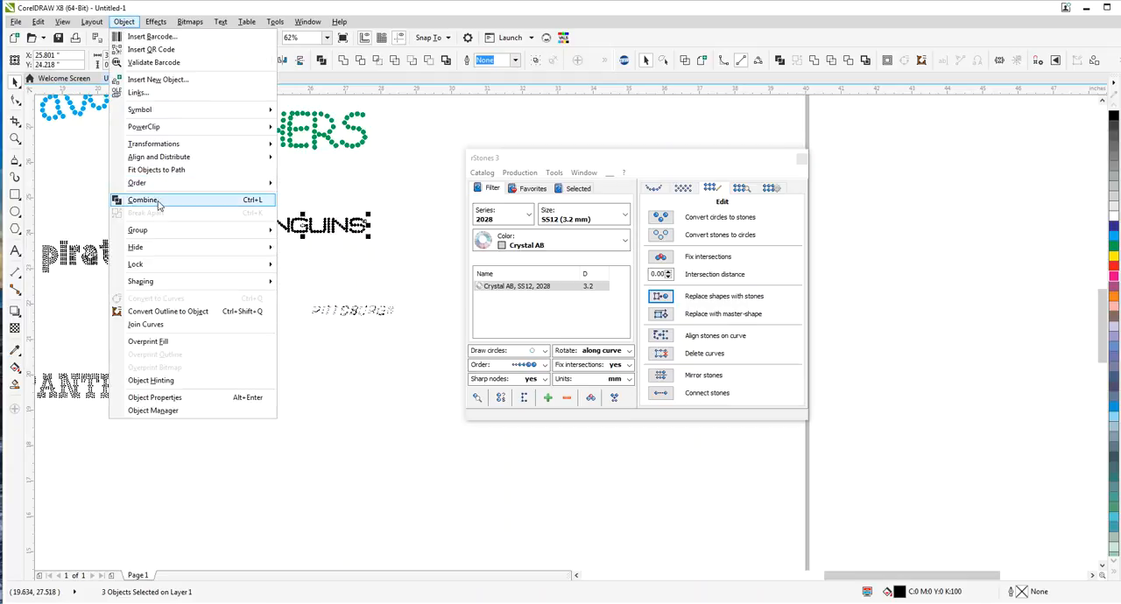
click(142, 200)
click(123, 21)
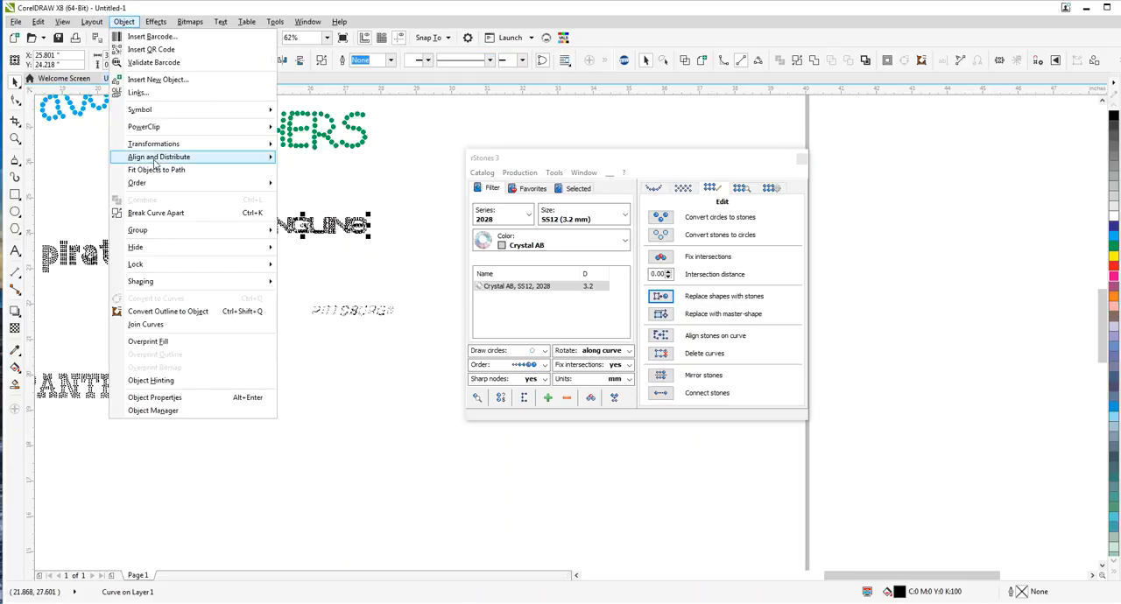
click(154, 213)
click(319, 280)
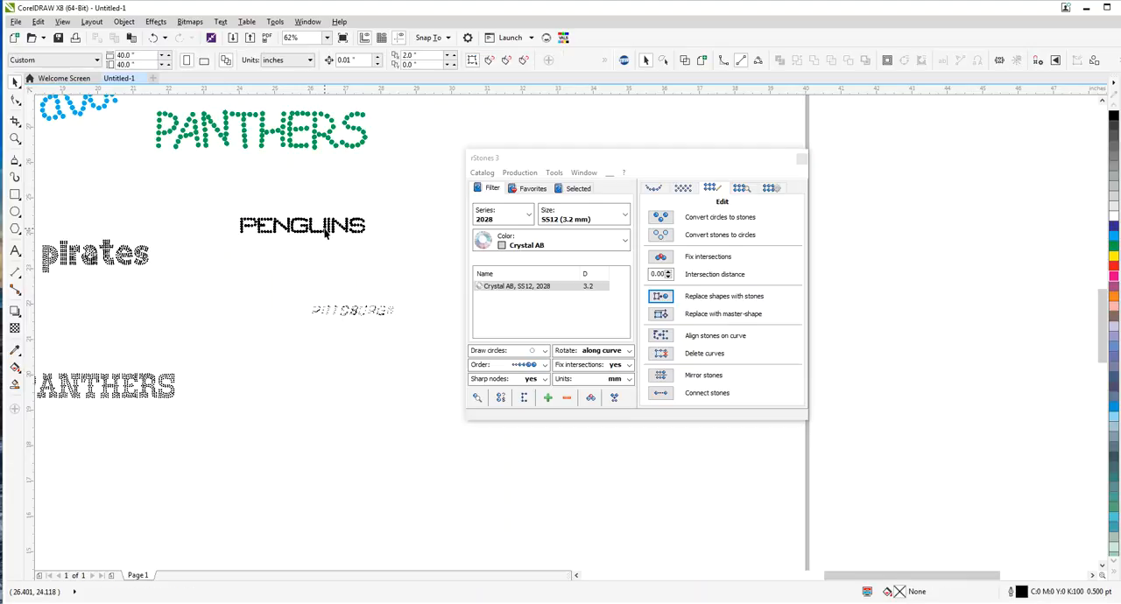
scroll(328, 231, up, 3)
scroll(331, 229, up, 3)
click(316, 224)
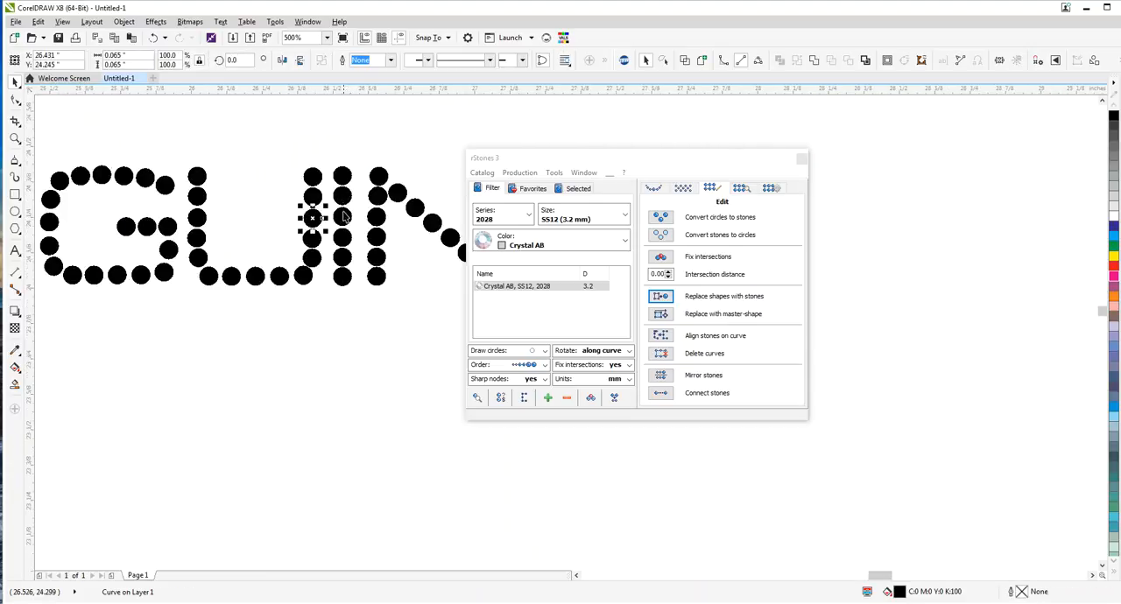
scroll(316, 224, down, 5)
scroll(343, 214, up, 2)
click(337, 197)
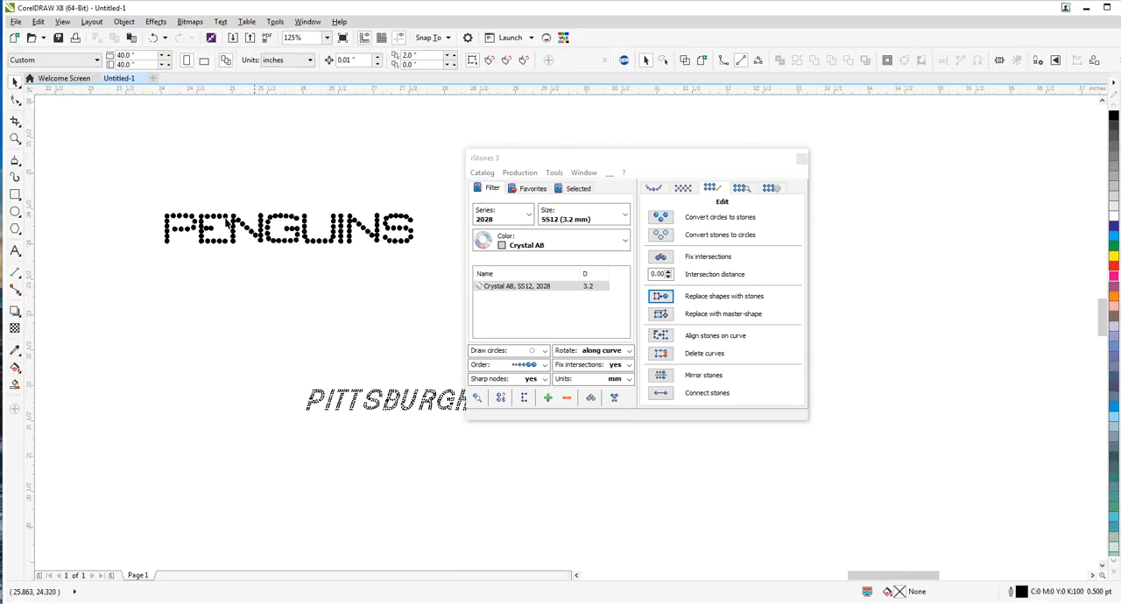
Replace all the PENGUINS circles with Crystal AB SS12 series 2028 stones
drag(111, 186, 466, 256)
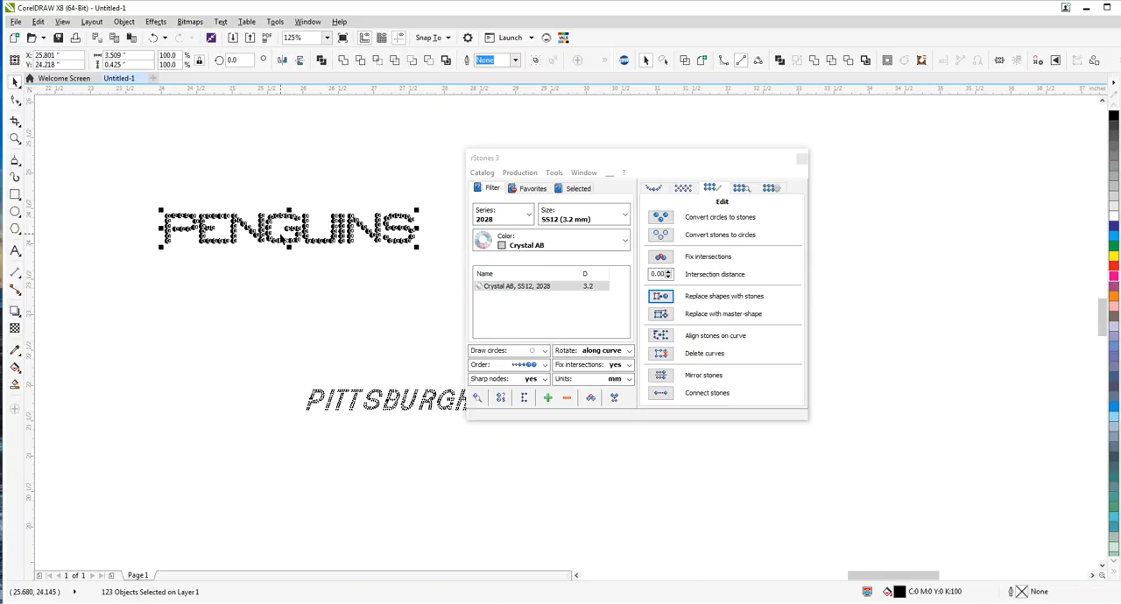
click(665, 299)
click(330, 302)
Examine the size of a single stone and how the stones overlap across the PENGUINS letters
scroll(400, 238, up, 5)
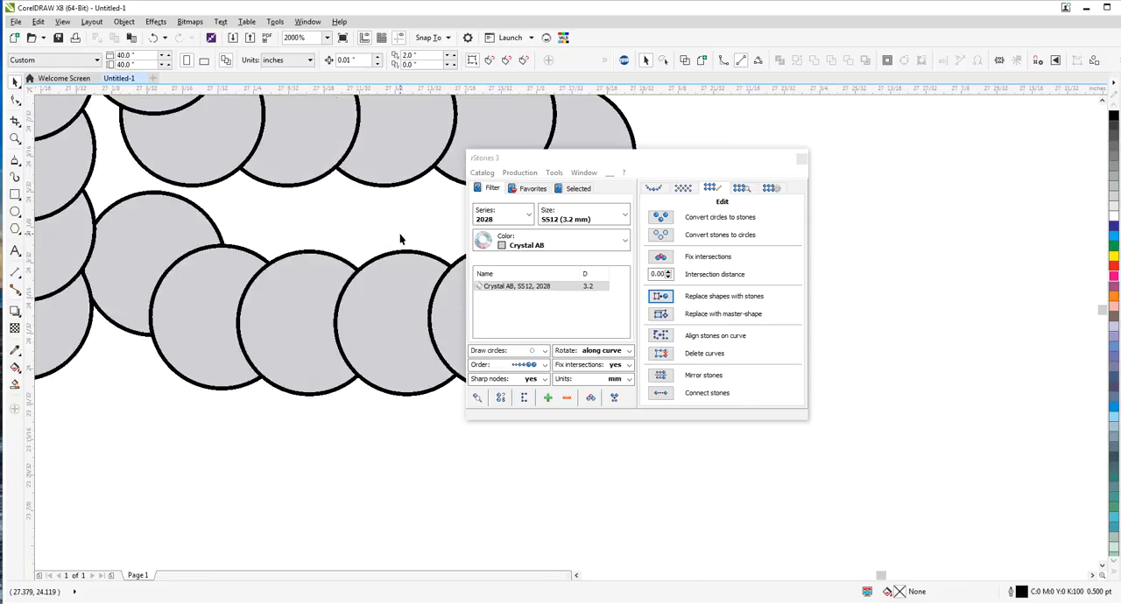
click(356, 309)
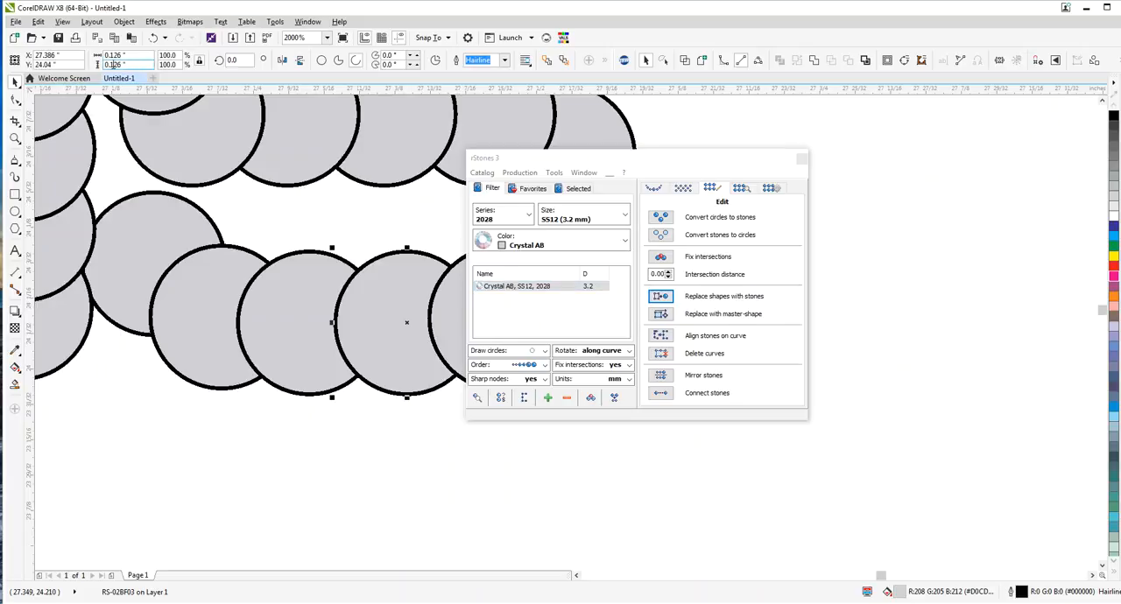
scroll(214, 142, down, 2)
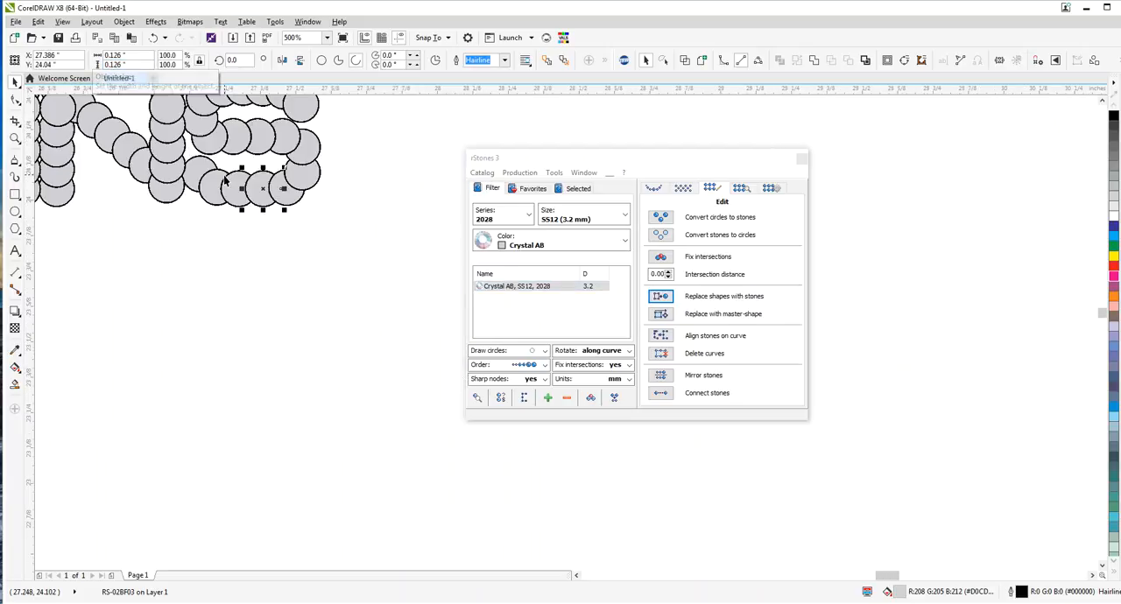
scroll(300, 254, down, 2)
scroll(200, 235, up, 2)
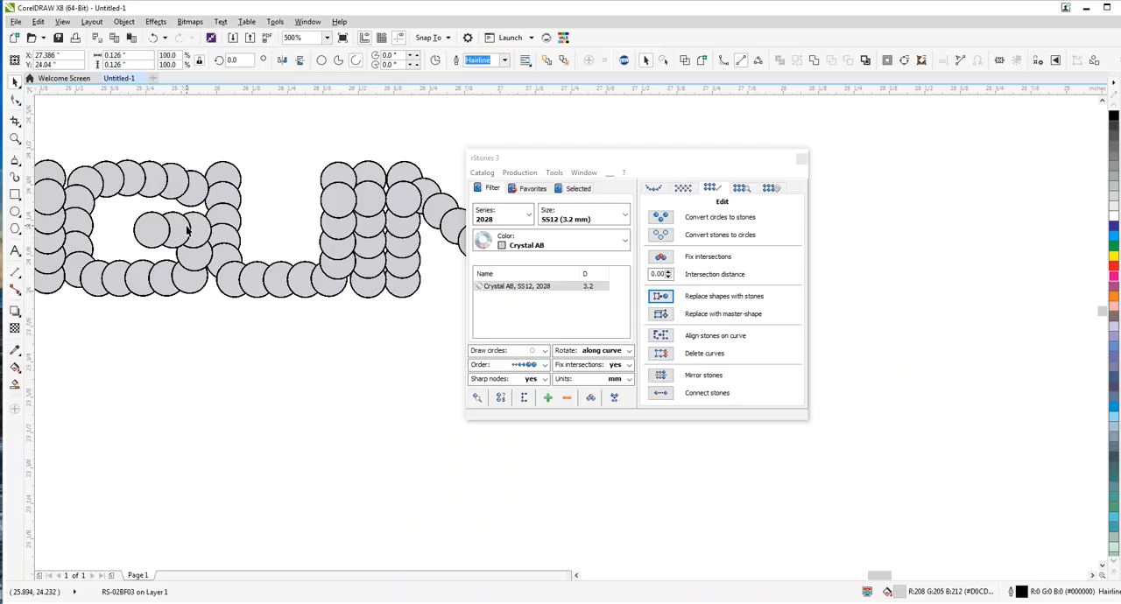
scroll(289, 226, down, 3)
scroll(271, 224, up, 2)
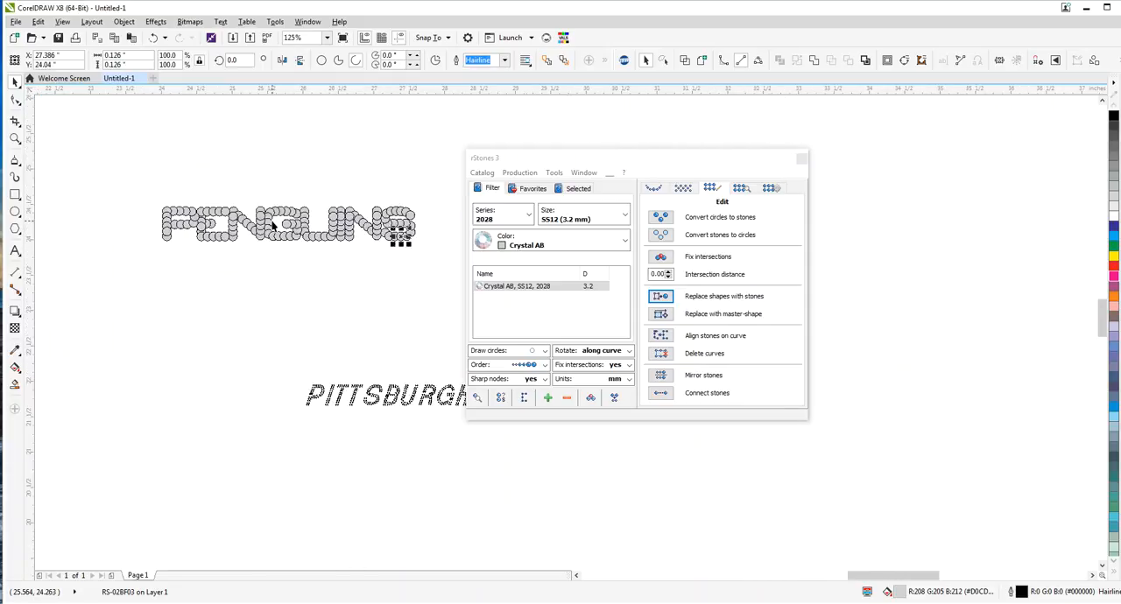
click(150, 183)
scroll(124, 201, down, 2)
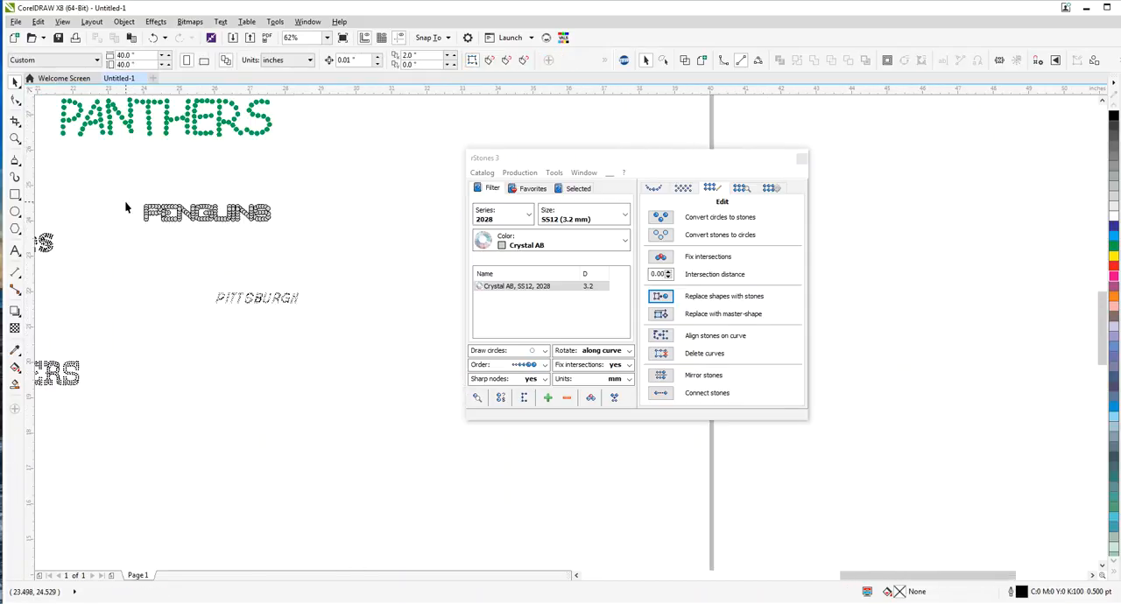
Enlarge the PENGUINS stones to about 8.15 by 1.11 inches and replace them again with Crystal AB SS12 stones
drag(115, 187, 437, 283)
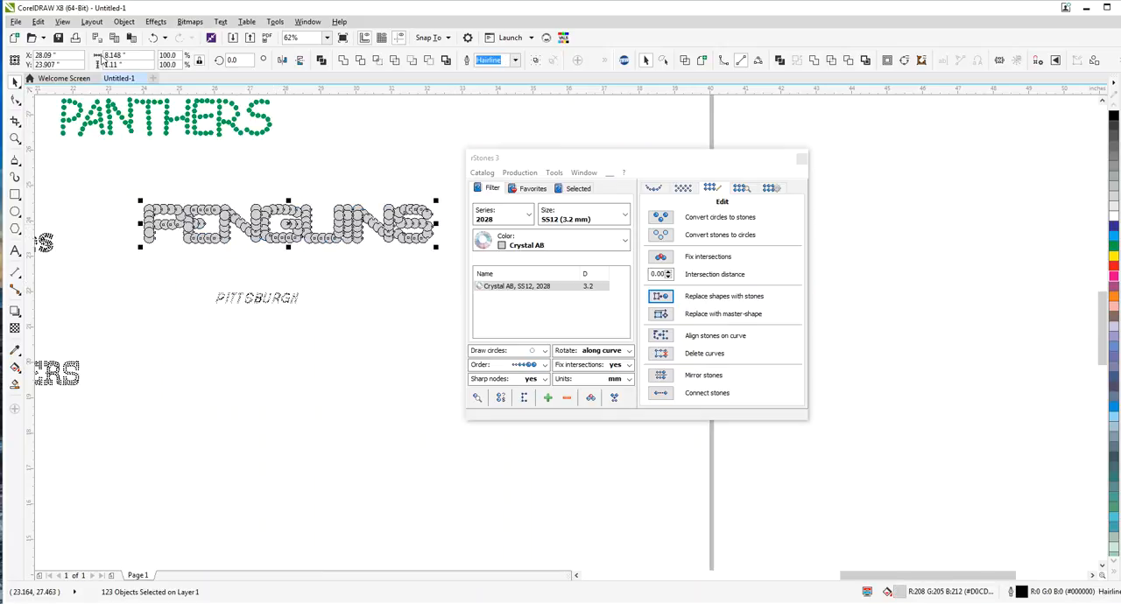
click(113, 65)
click(663, 297)
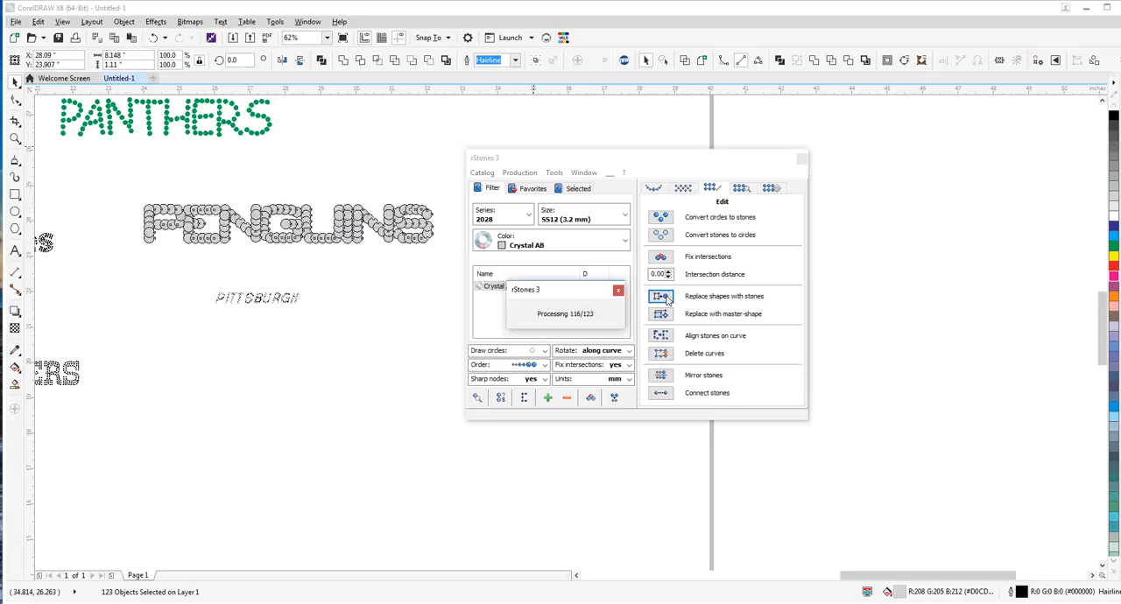
click(378, 311)
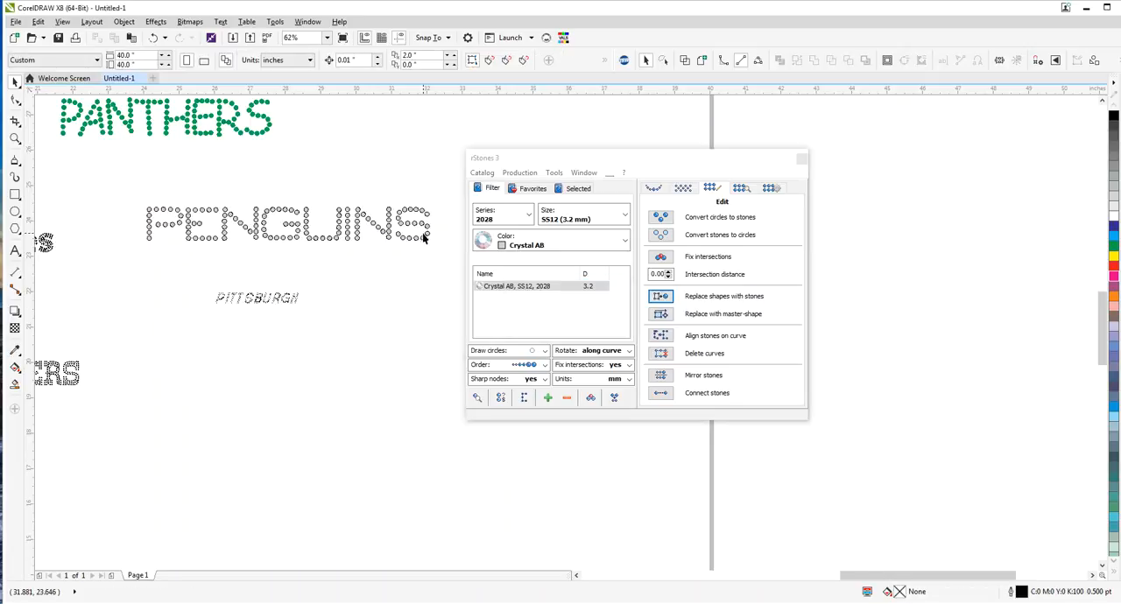
scroll(427, 233, up, 4)
scroll(427, 231, down, 4)
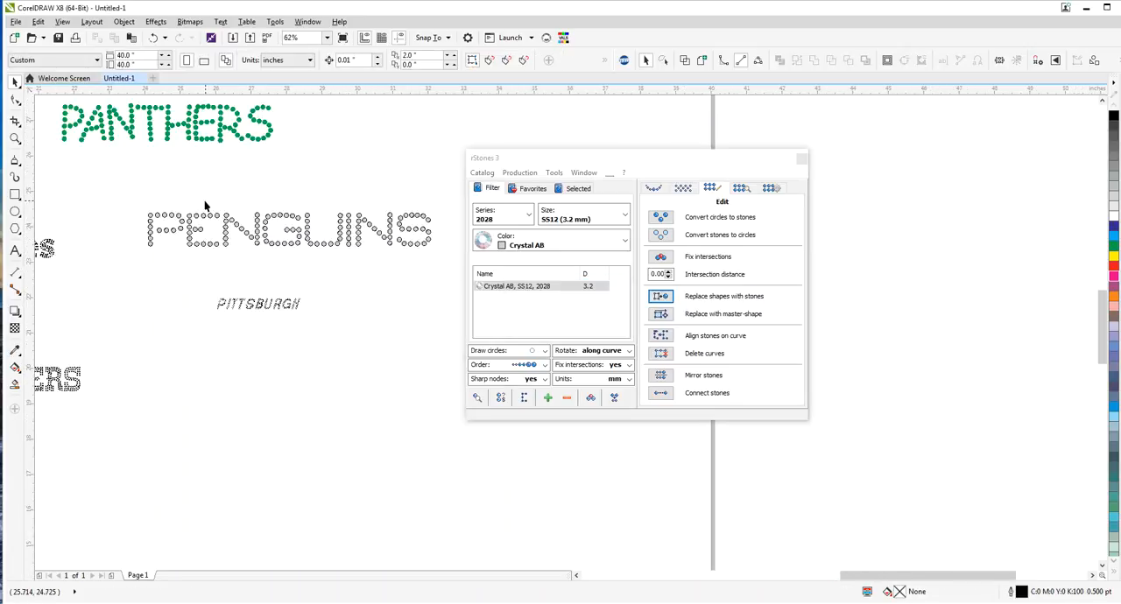
Recolor the PENGUINS stones pink with a different outline width and place the word beside the green PANTHERS text
drag(107, 208, 501, 263)
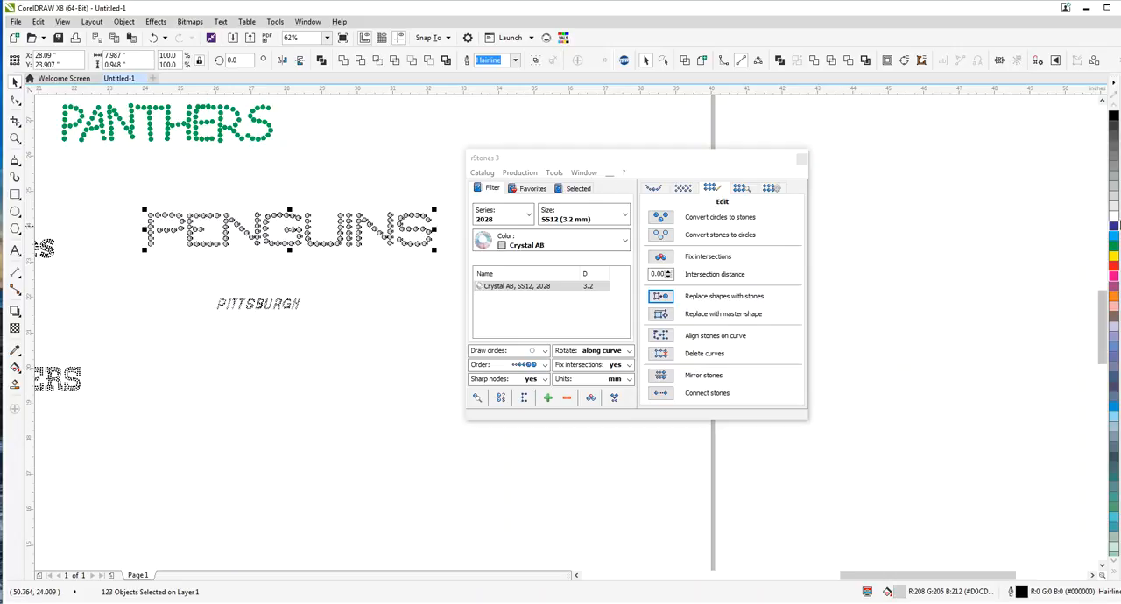
click(1114, 307)
drag(406, 227, 603, 128)
click(516, 60)
click(498, 73)
click(418, 228)
scroll(420, 226, down, 1)
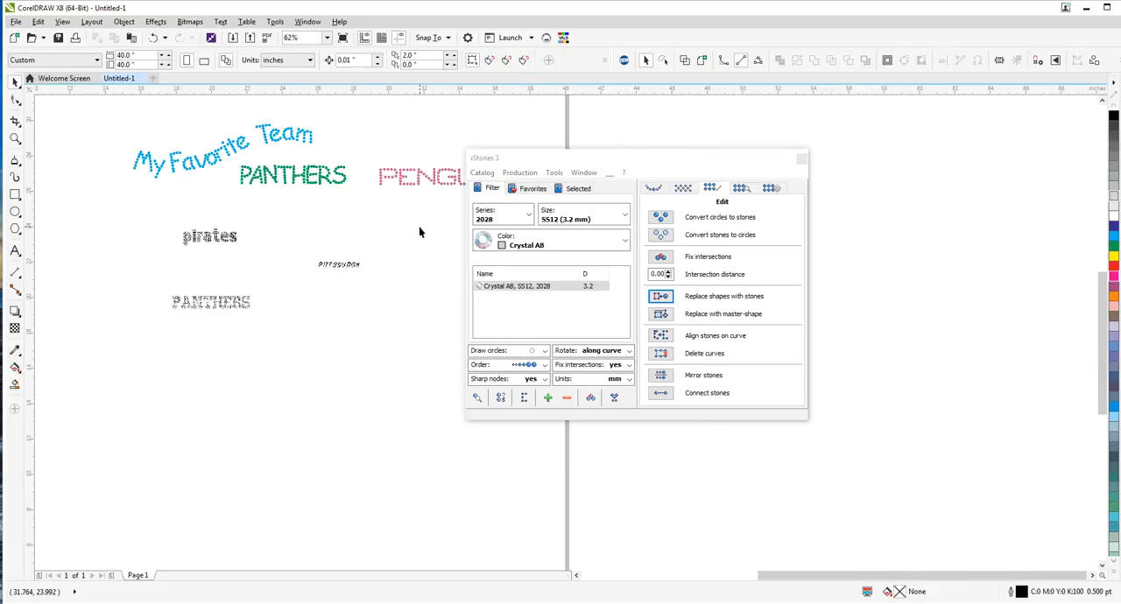
Convert the pirates text to curves and ungroup it into separate letters
drag(539, 160, 461, 213)
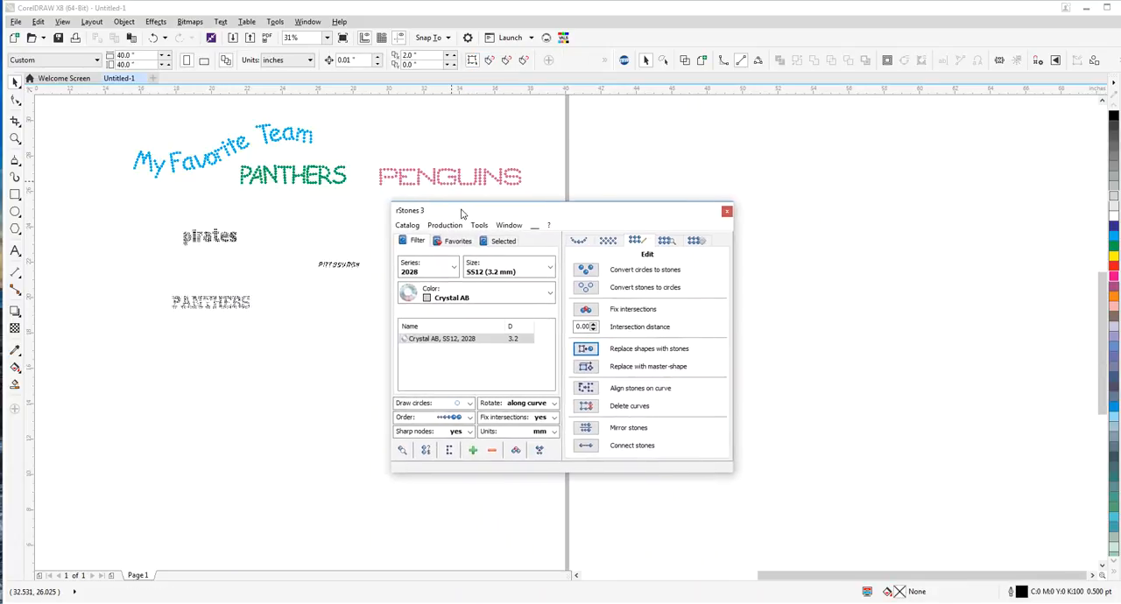
scroll(216, 214, up, 3)
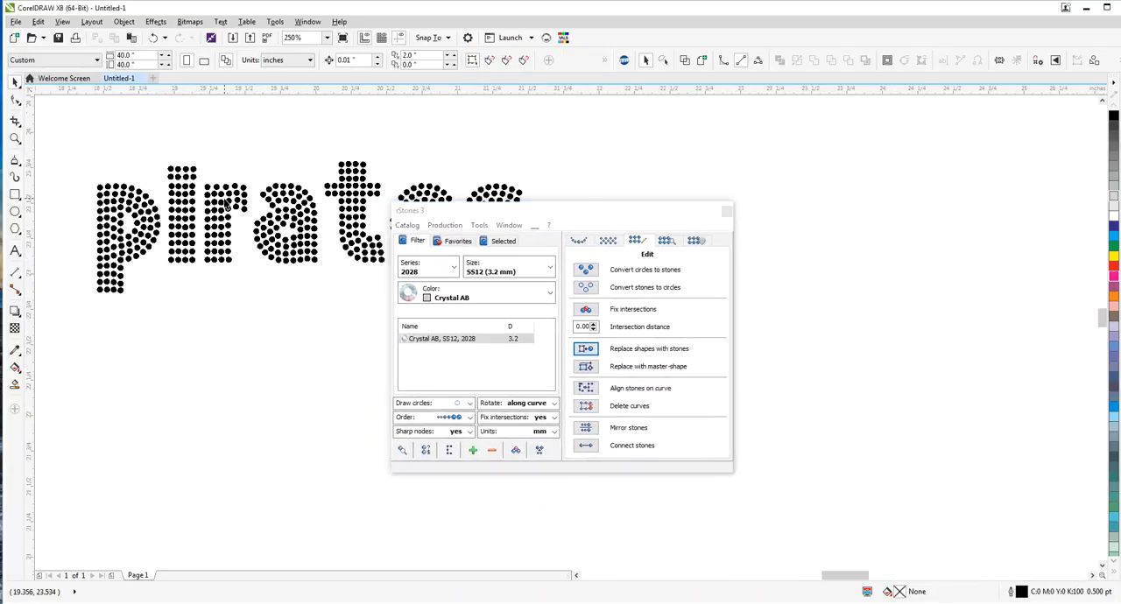
click(305, 202)
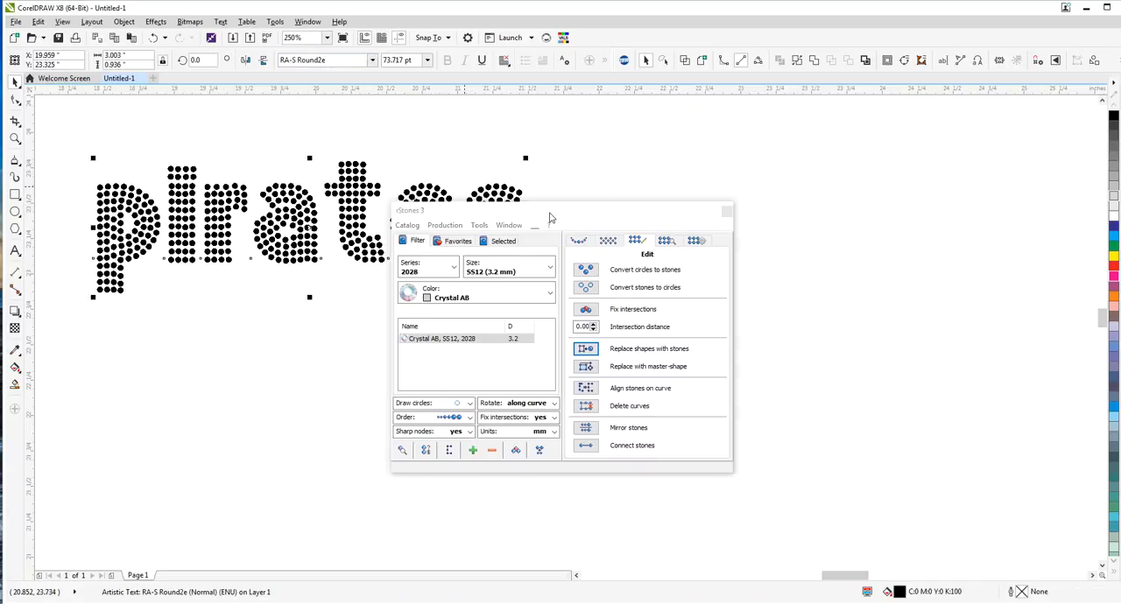
drag(551, 219, 732, 167)
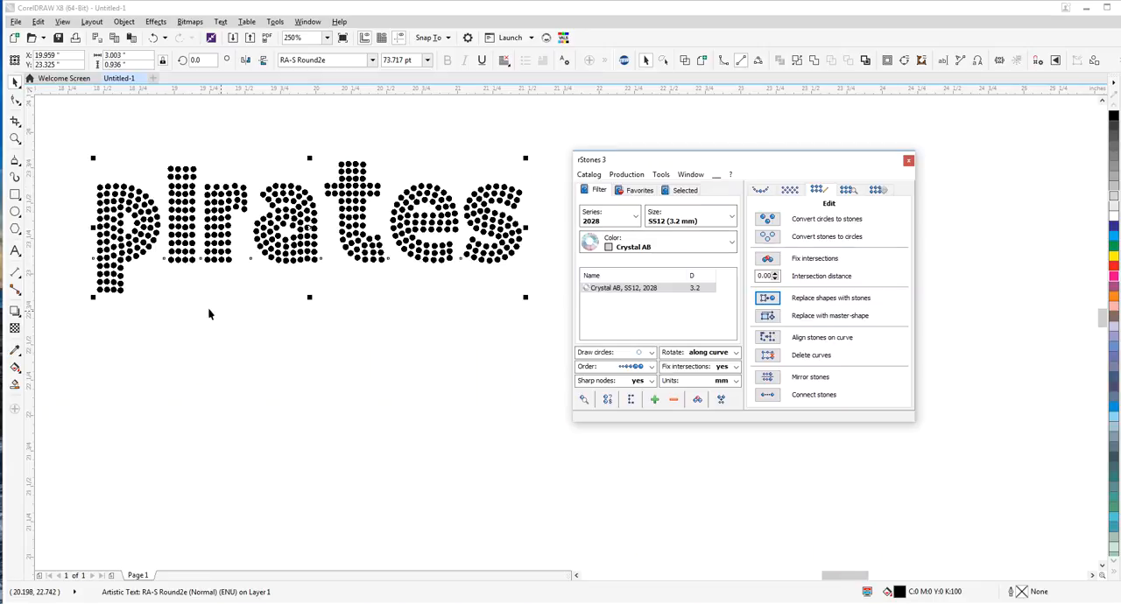
click(124, 21)
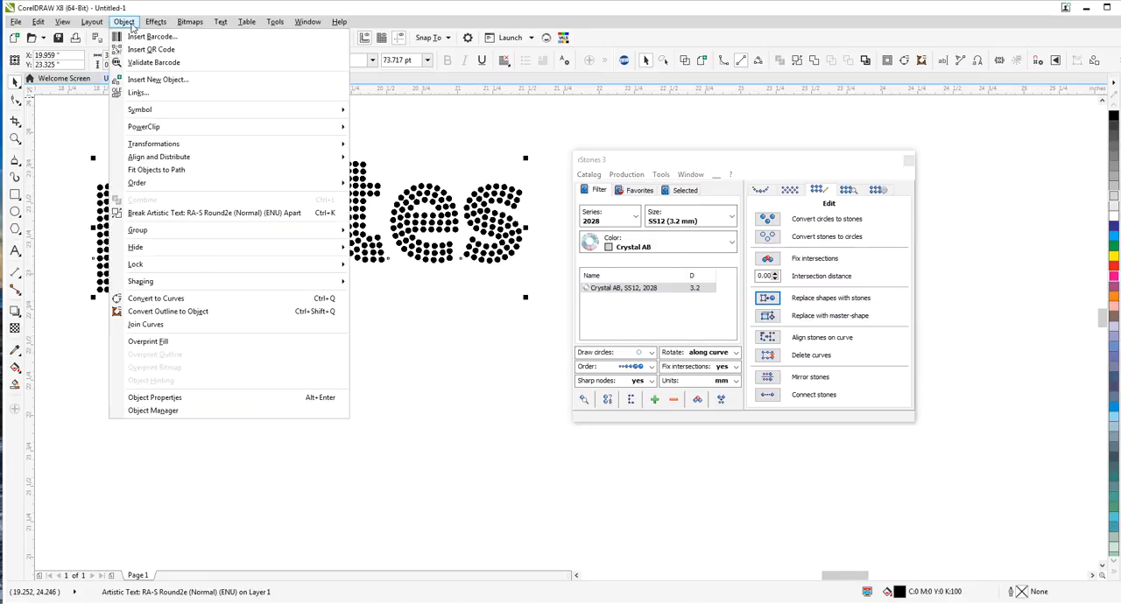
click(188, 298)
click(124, 21)
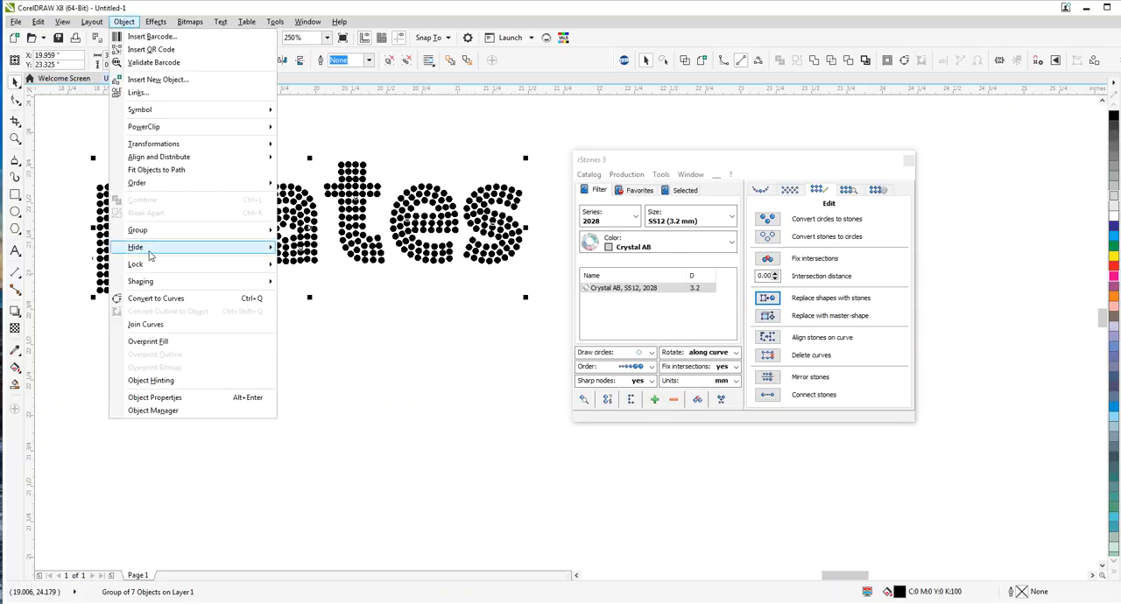
mouse_move(150, 232)
click(305, 257)
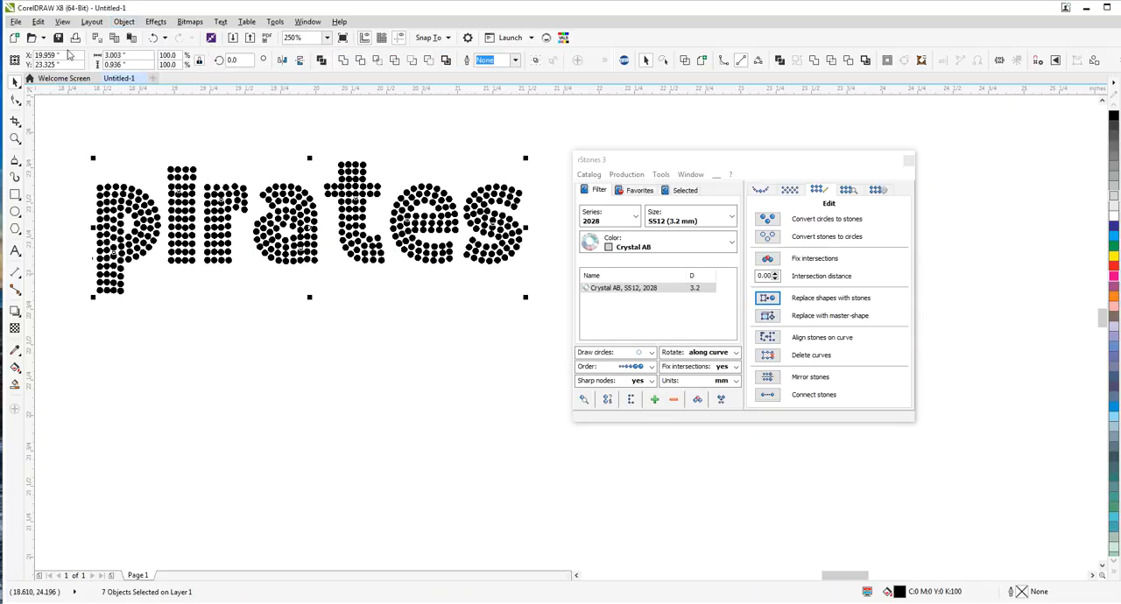
Combine the pirates letters into one curve and break it apart into individual circles
click(123, 21)
click(157, 200)
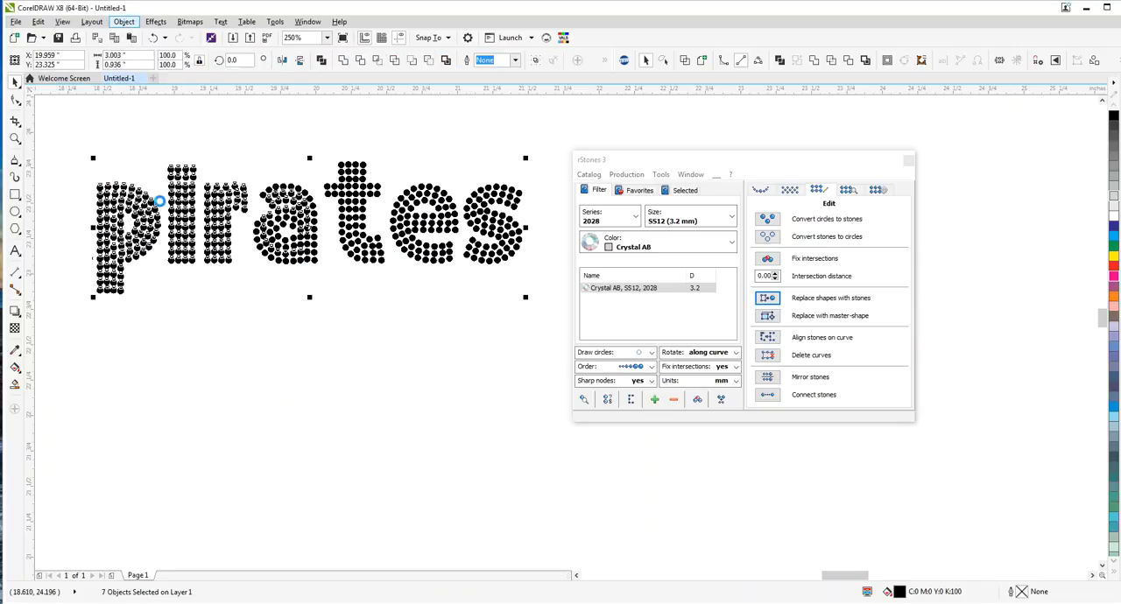
click(124, 21)
click(163, 203)
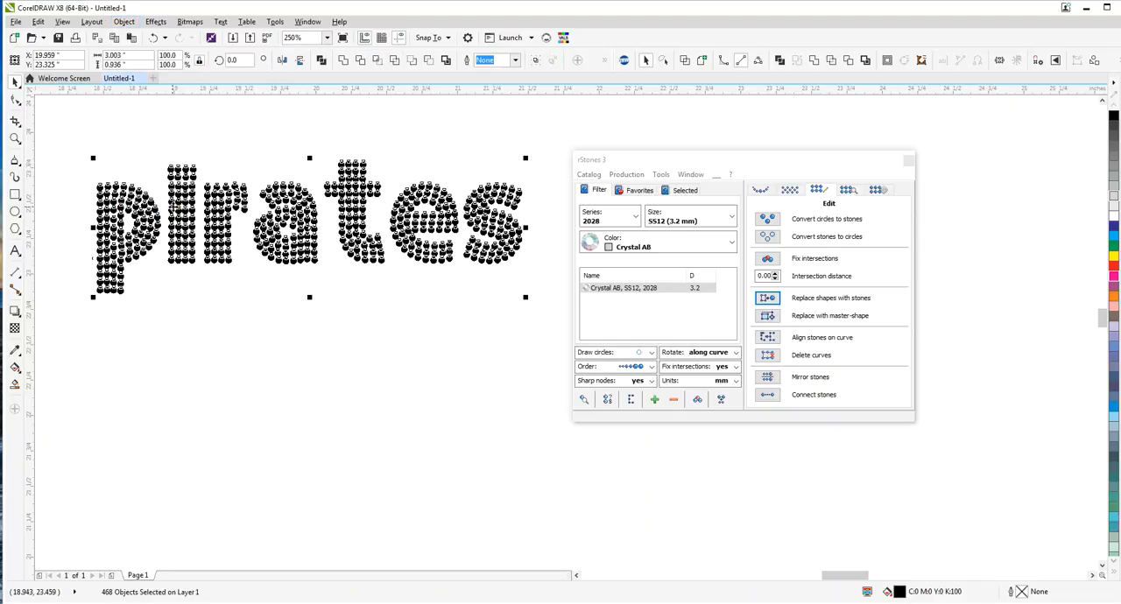
Replace the pirates circles with Crystal AB SS12 series 2028 stones, fill them green and check how they overlap
click(774, 300)
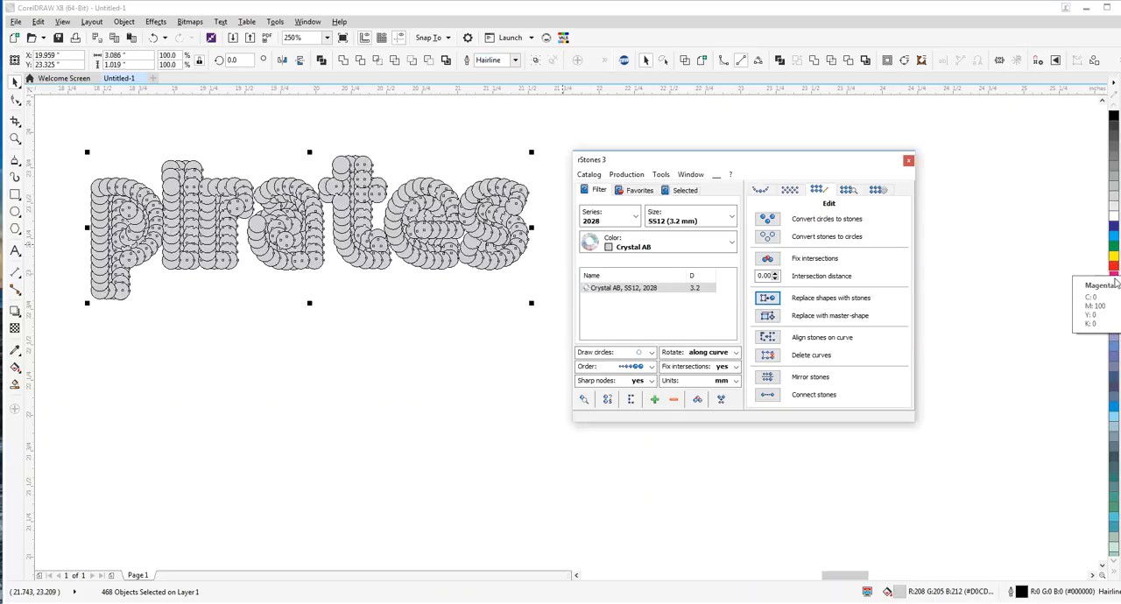
click(1113, 248)
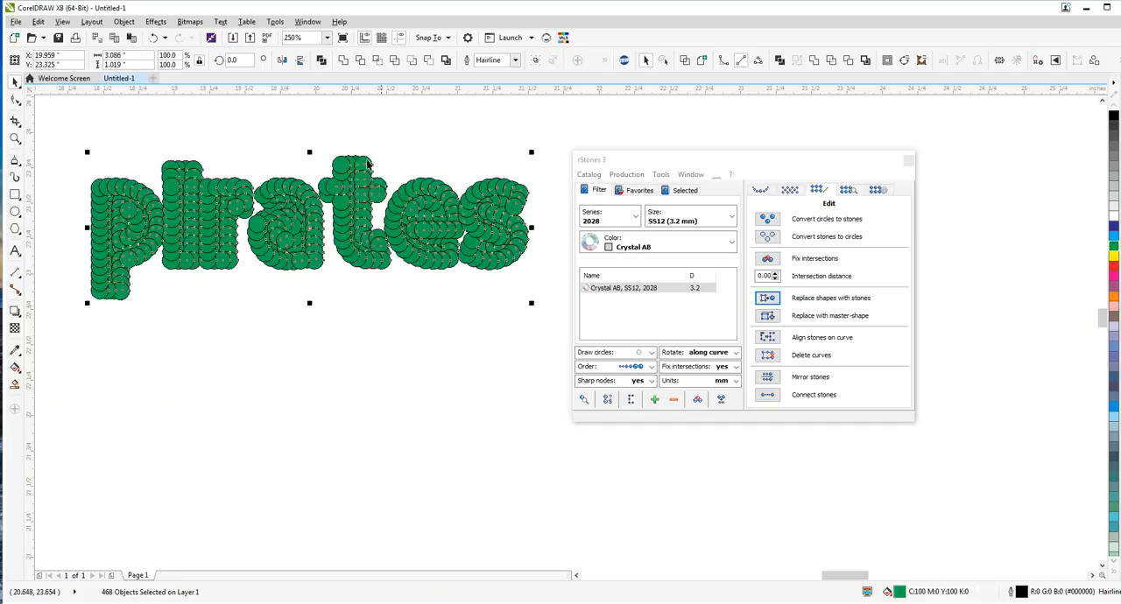
click(309, 136)
scroll(151, 226, up, 2)
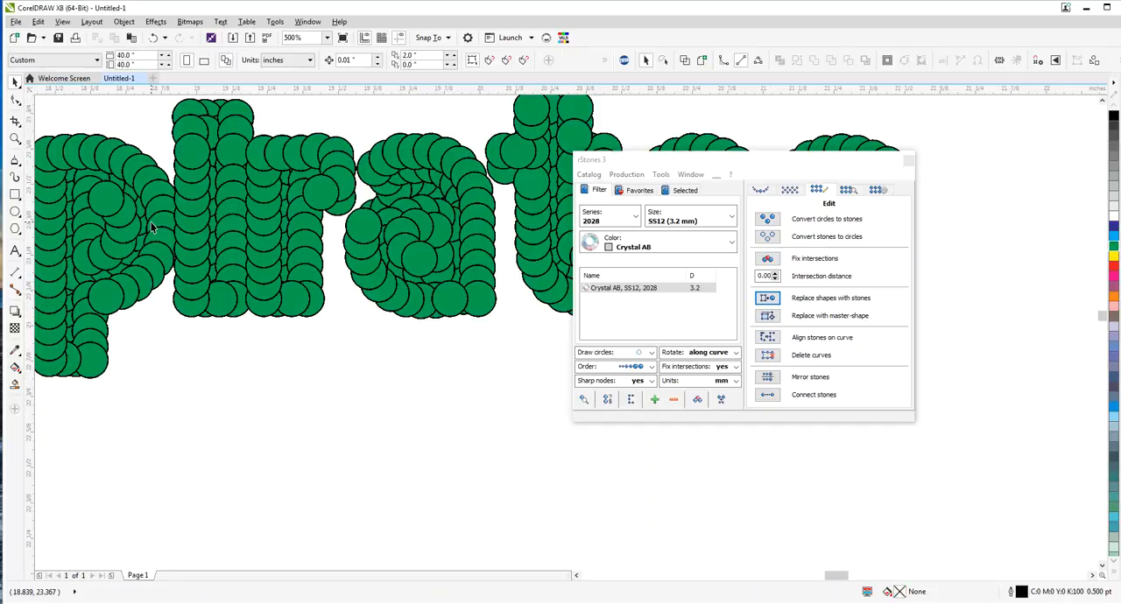
scroll(149, 219, down, 4)
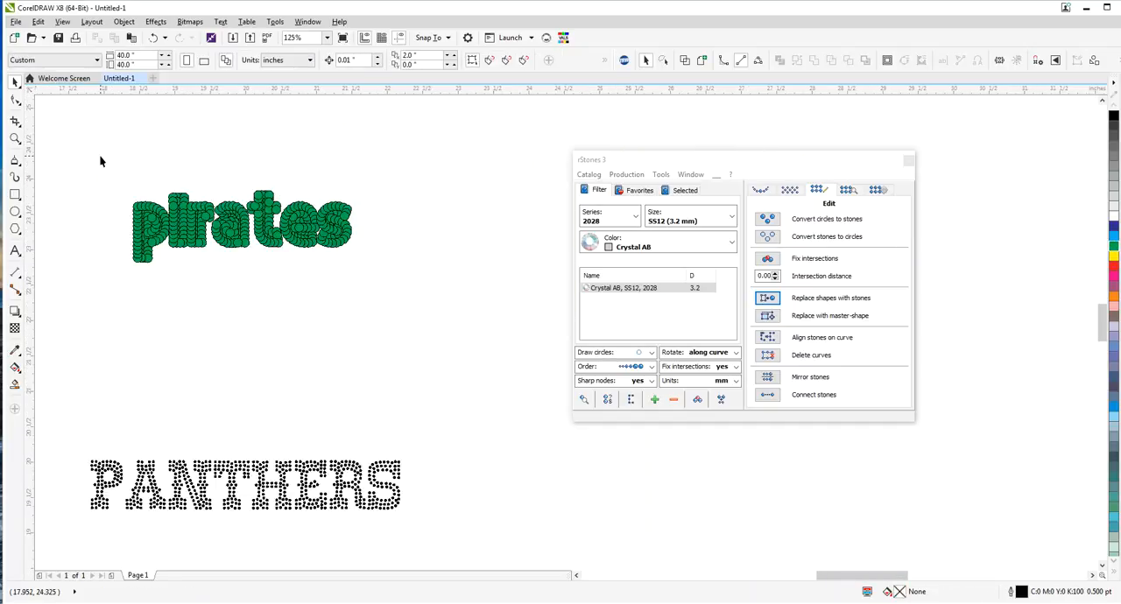
Enlarge pirates in two stages to about 6.6 by 2.1 inches, replacing its shapes with Crystal AB SS12 stones after each
drag(100, 157, 518, 348)
click(769, 300)
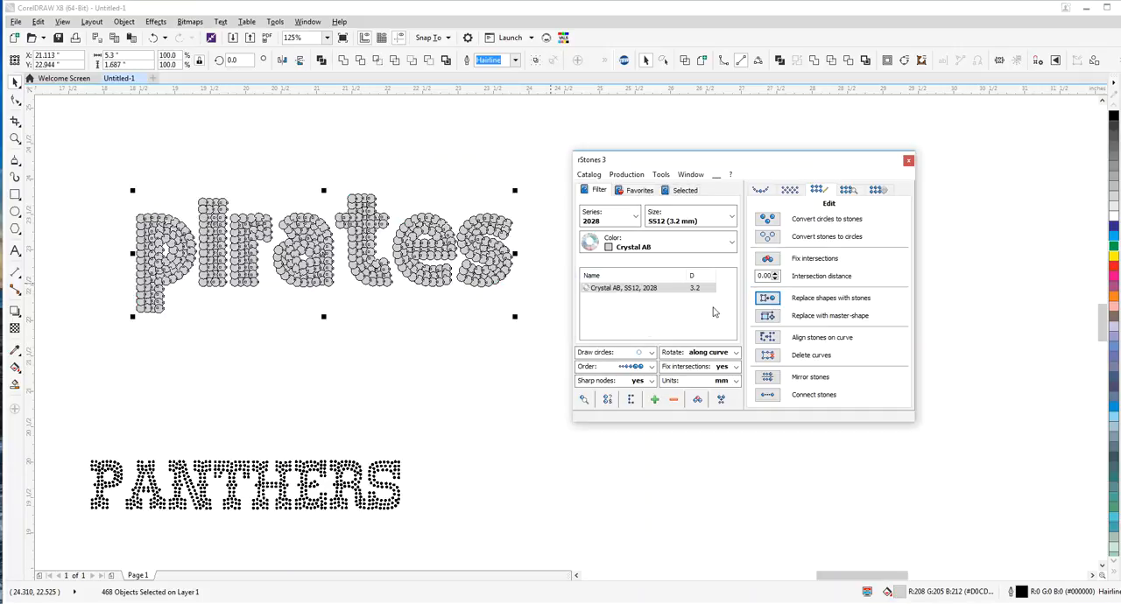
drag(517, 317, 581, 348)
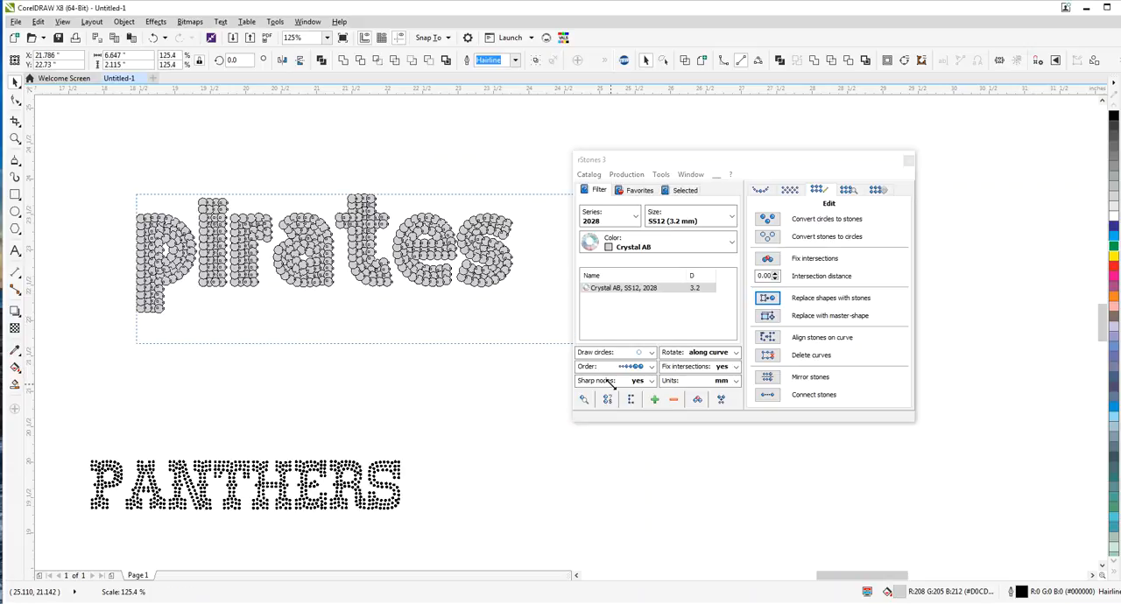
click(770, 299)
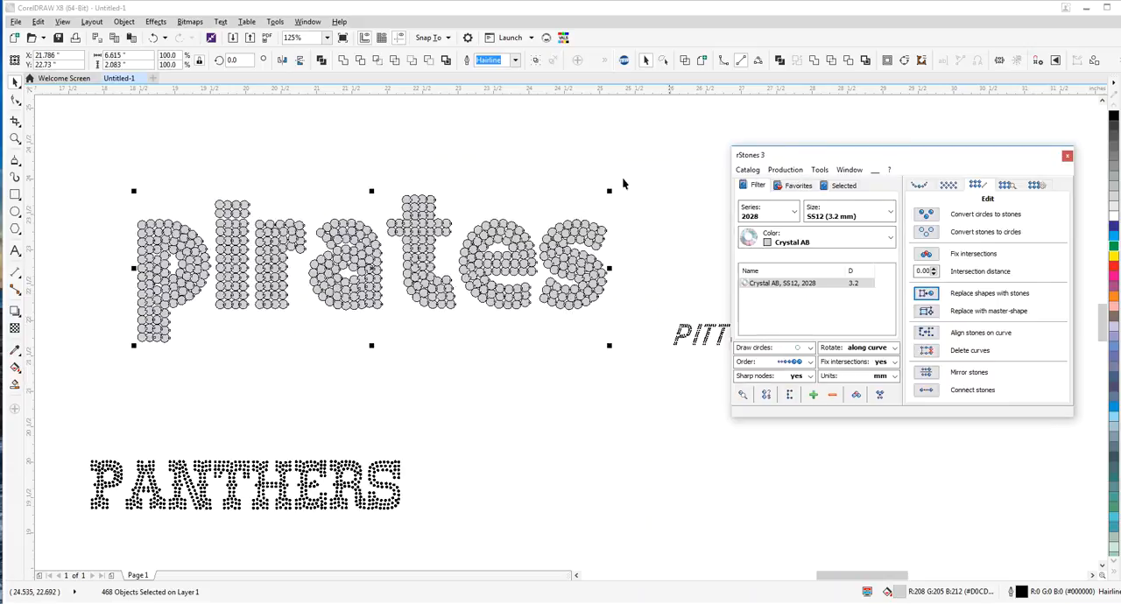
Enlarge pirates further to about 8.3 by 2.6 inches, replacing its stones with SS12 ones each time, and check the letter r
drag(611, 190, 663, 156)
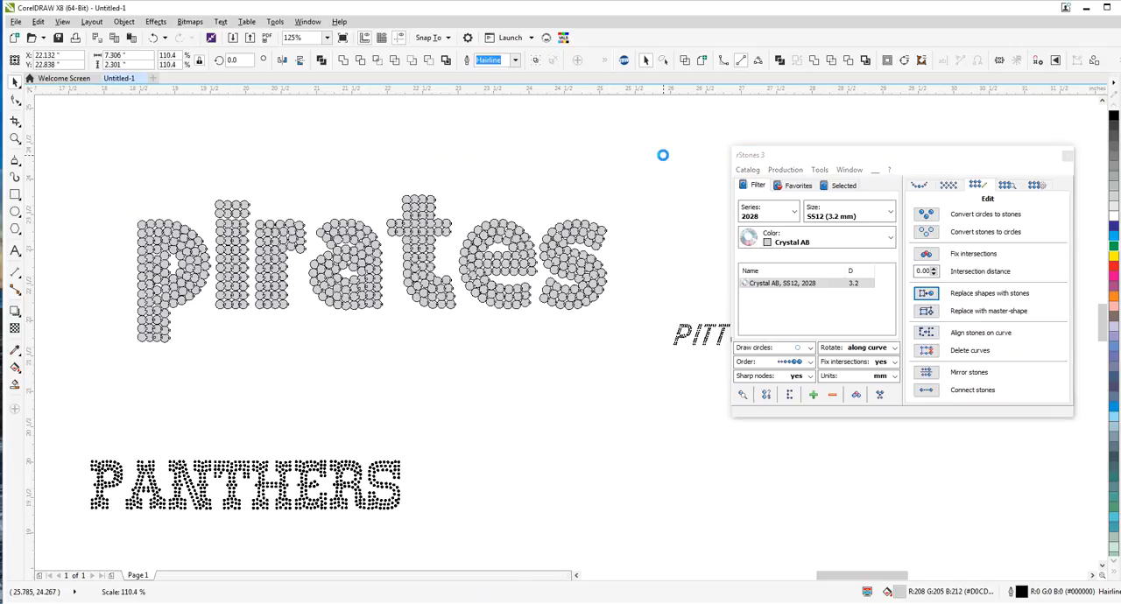
click(927, 294)
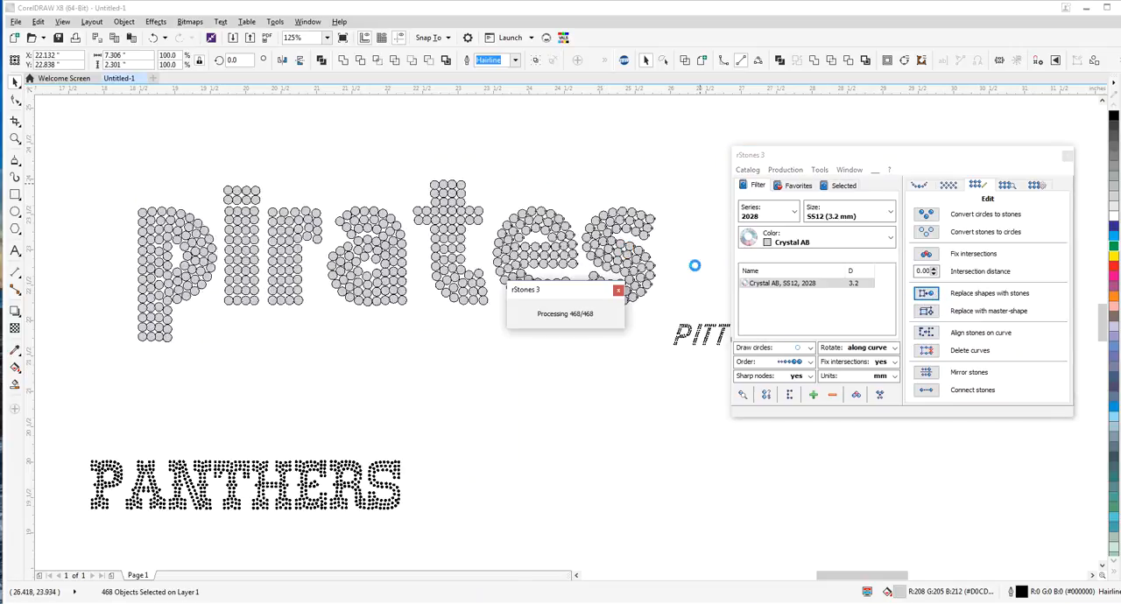
drag(657, 179, 729, 153)
click(927, 294)
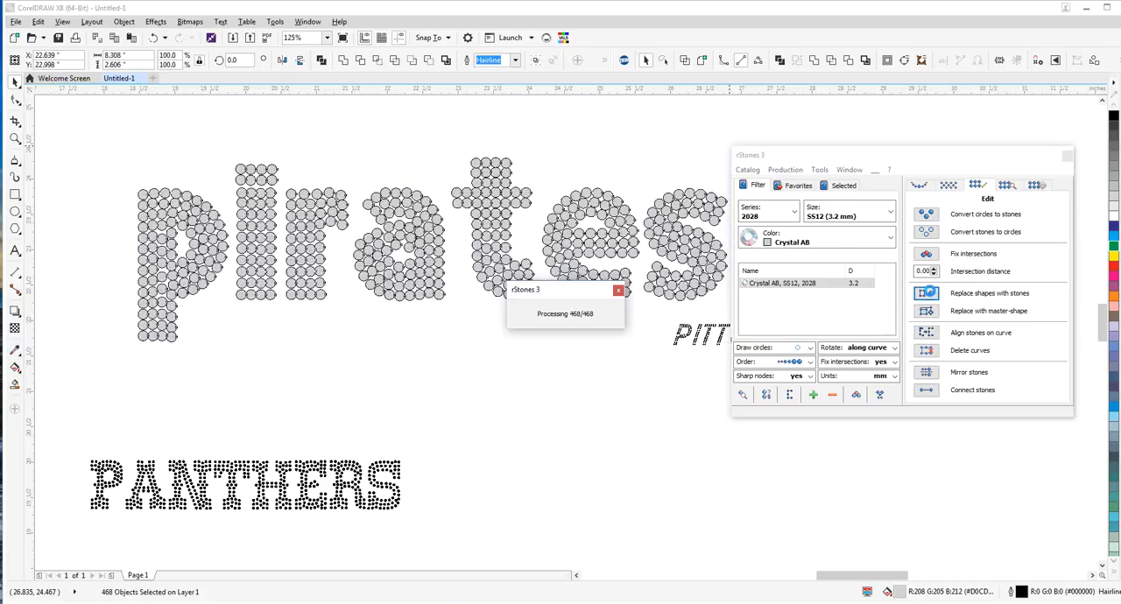
click(394, 172)
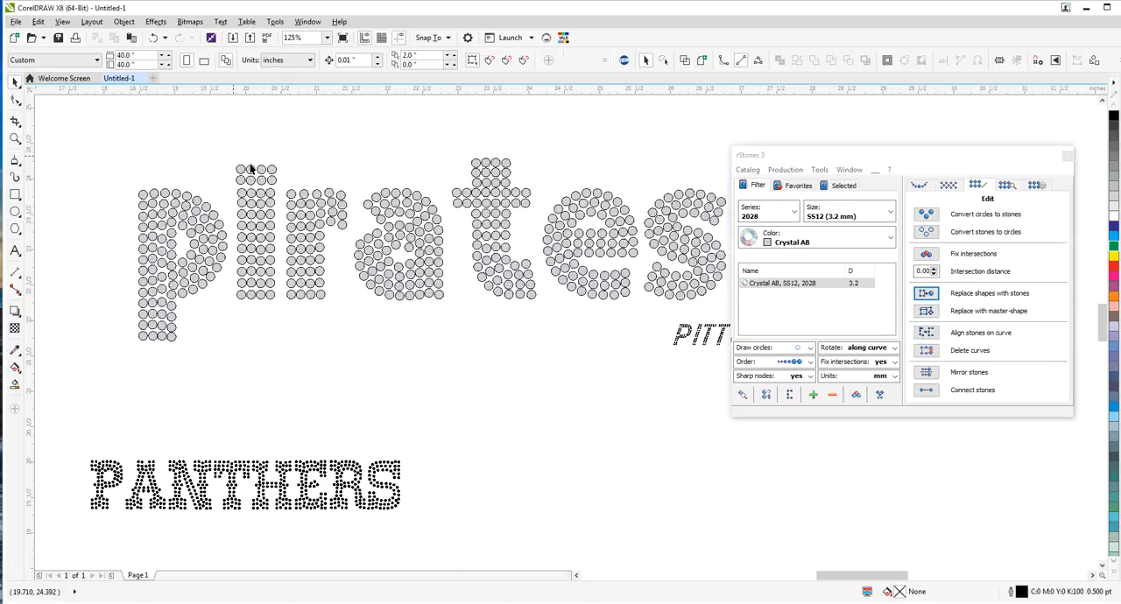
drag(286, 180, 355, 317)
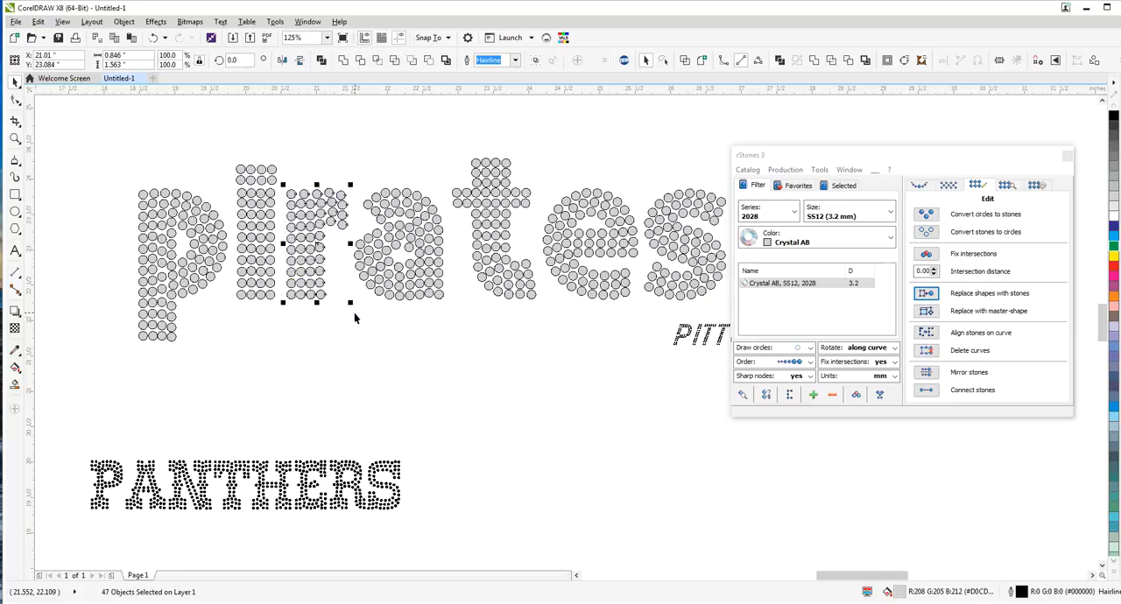
Scale the whole pirates word to about 9.55 by 2.97 inches and replace its shapes with Crystal AB SS12 stones again
scroll(147, 193, down, 2)
drag(94, 157, 440, 292)
drag(428, 170, 476, 156)
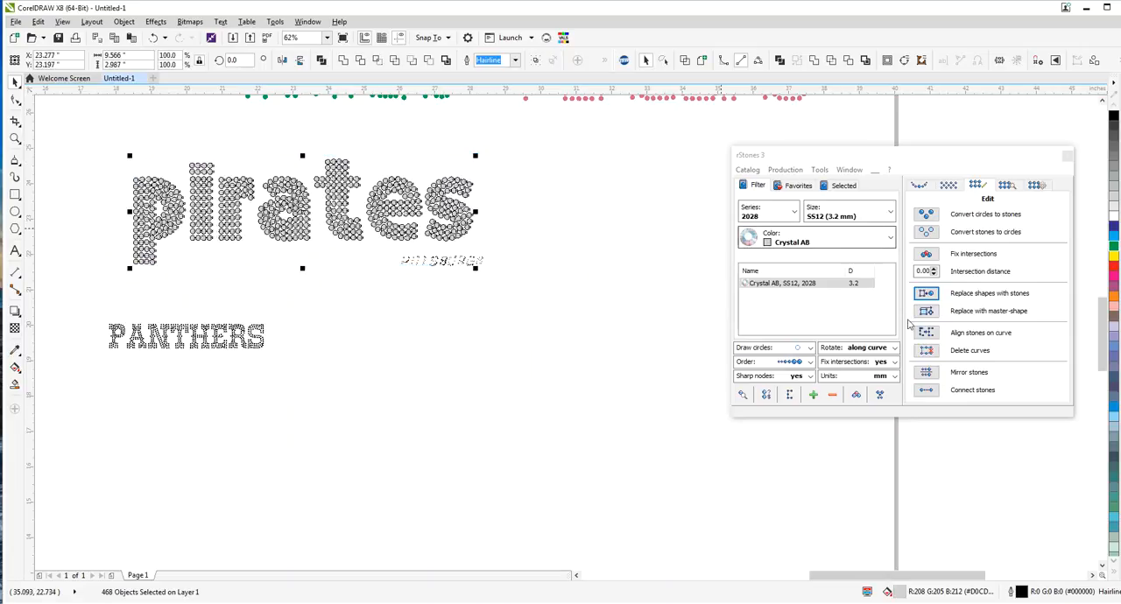
click(925, 294)
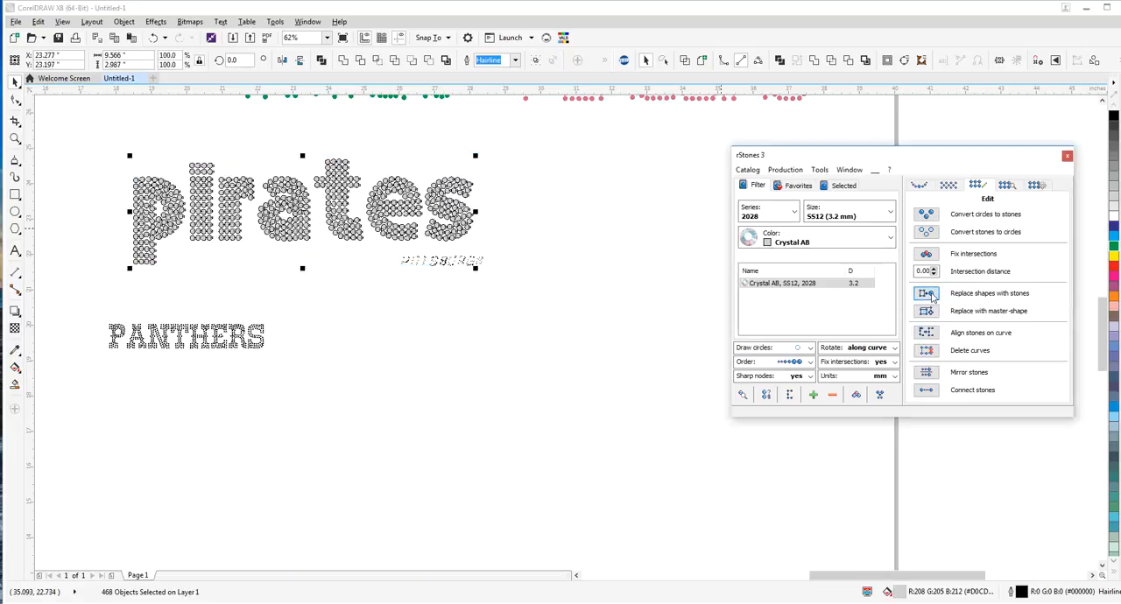
Examine the gaps between stones in the letters r and p and the spacing between the letters of pirates
click(561, 213)
scroll(179, 197, up, 3)
drag(321, 129, 480, 426)
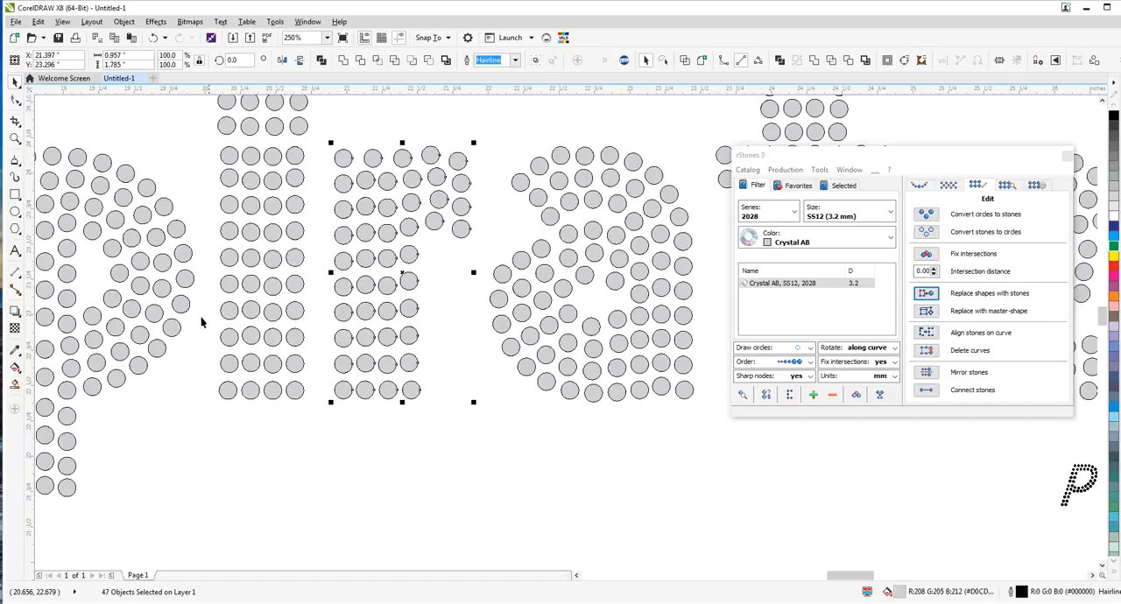
scroll(178, 195, down, 2)
drag(62, 144, 200, 376)
scroll(104, 207, down, 2)
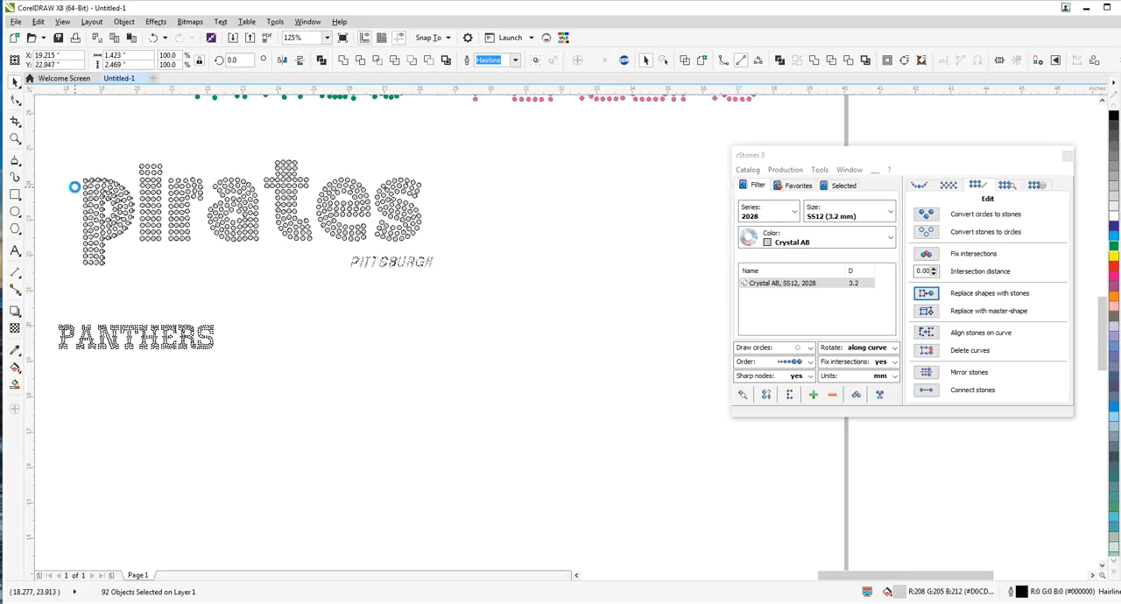
scroll(121, 226, up, 1)
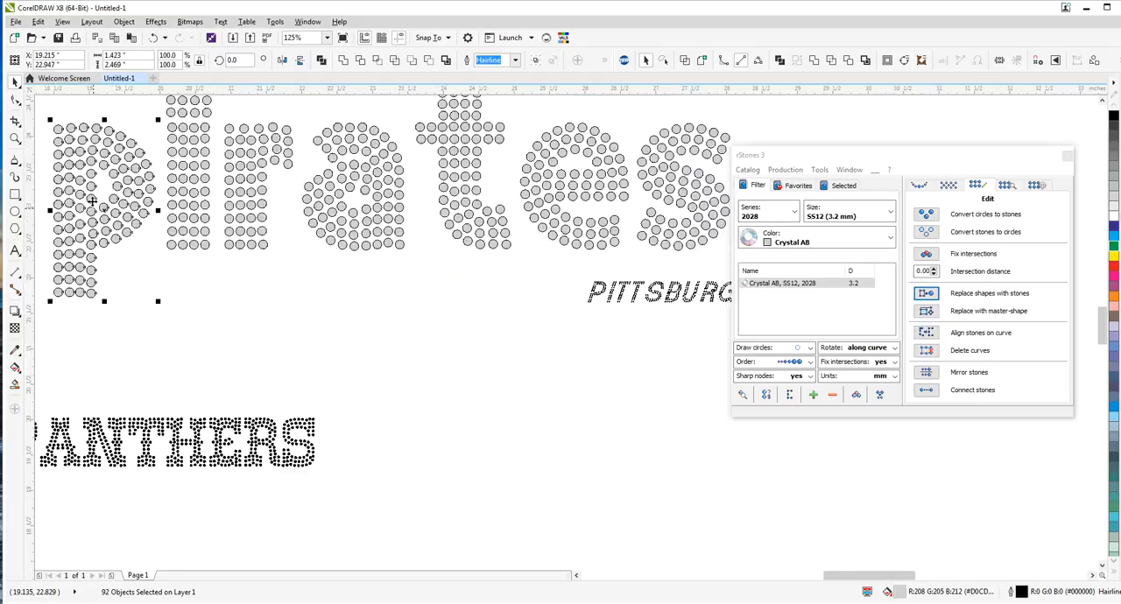
scroll(156, 242, down, 1)
click(156, 122)
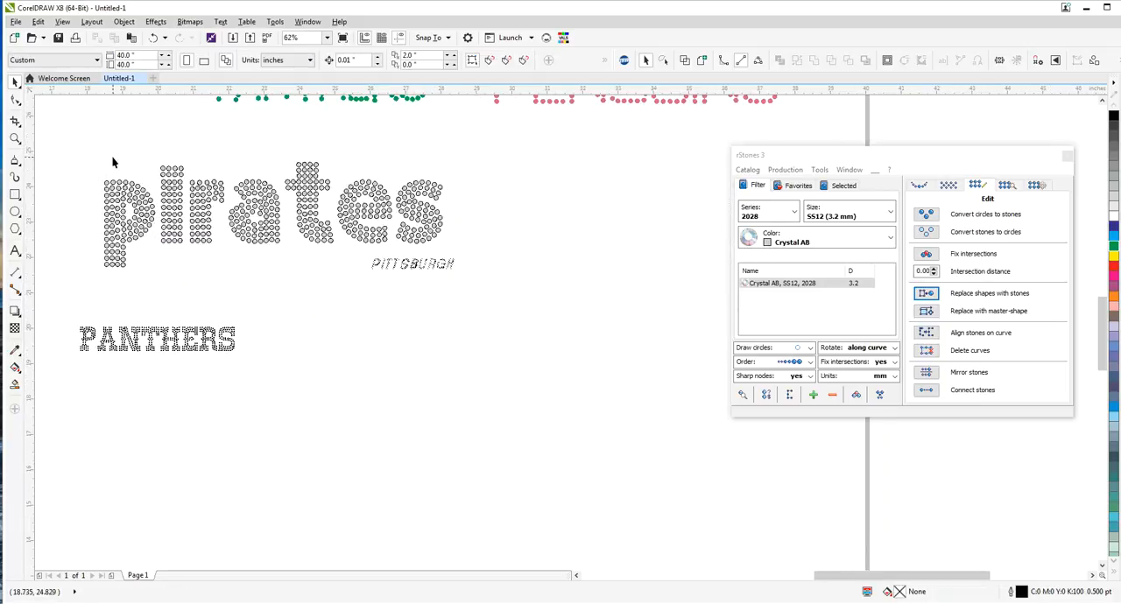
Nudge the letter p closer to the i, and the letters p, i and r together closer to the a
drag(72, 155, 160, 294)
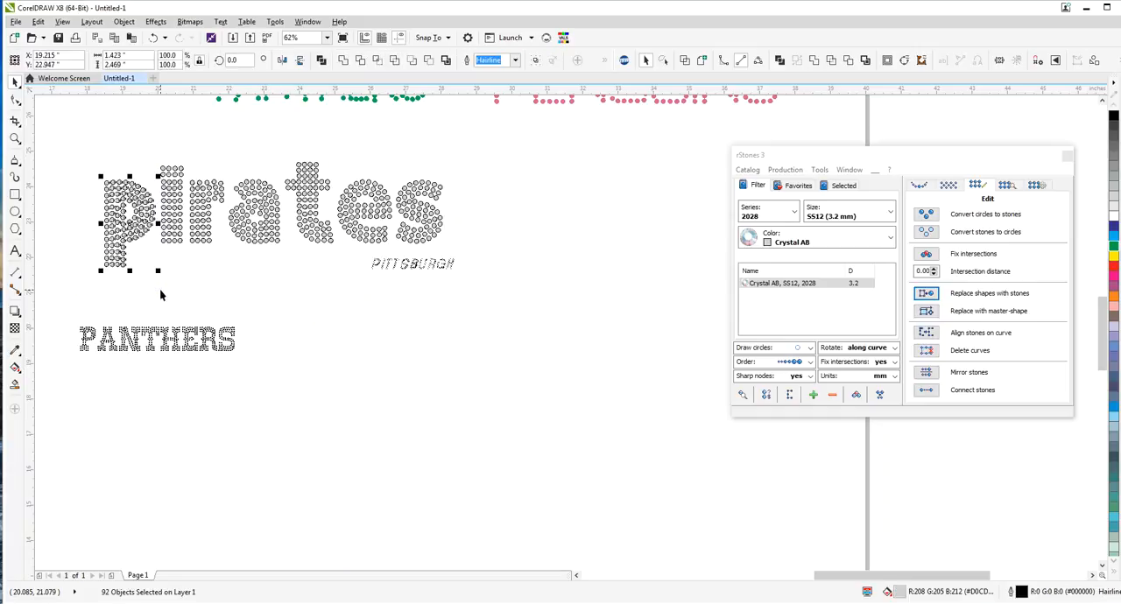
key(Right)
key(Right)
key(Right)
key(Right)
key(Right)
key(Right)
key(Right)
key(Right)
key(Right)
key(Right)
key(Right)
key(Right)
key(Right)
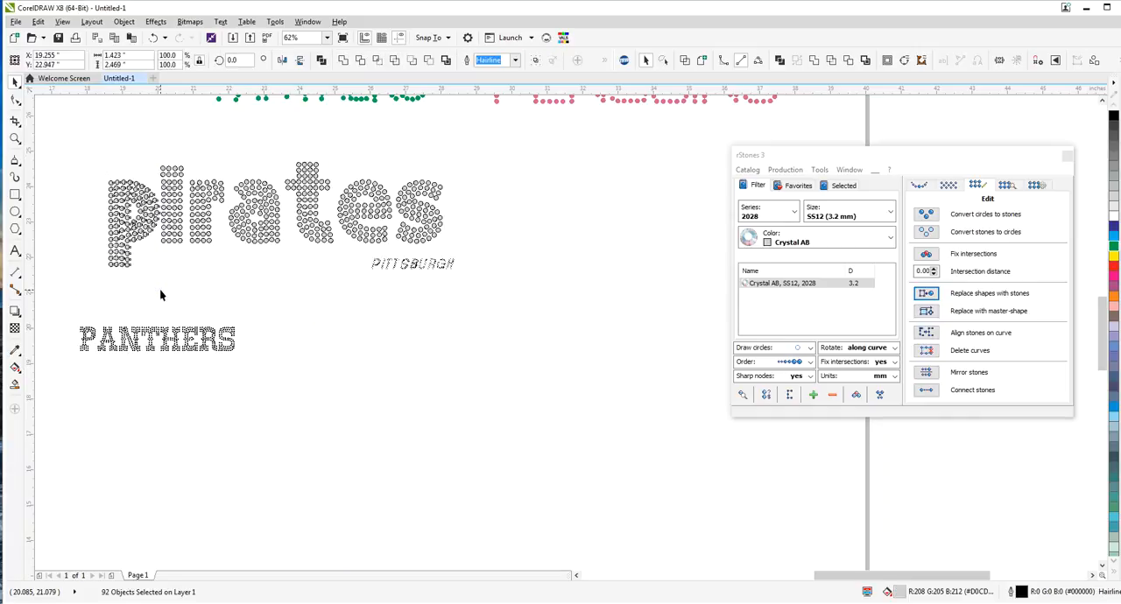
drag(93, 142, 232, 296)
key(Right)
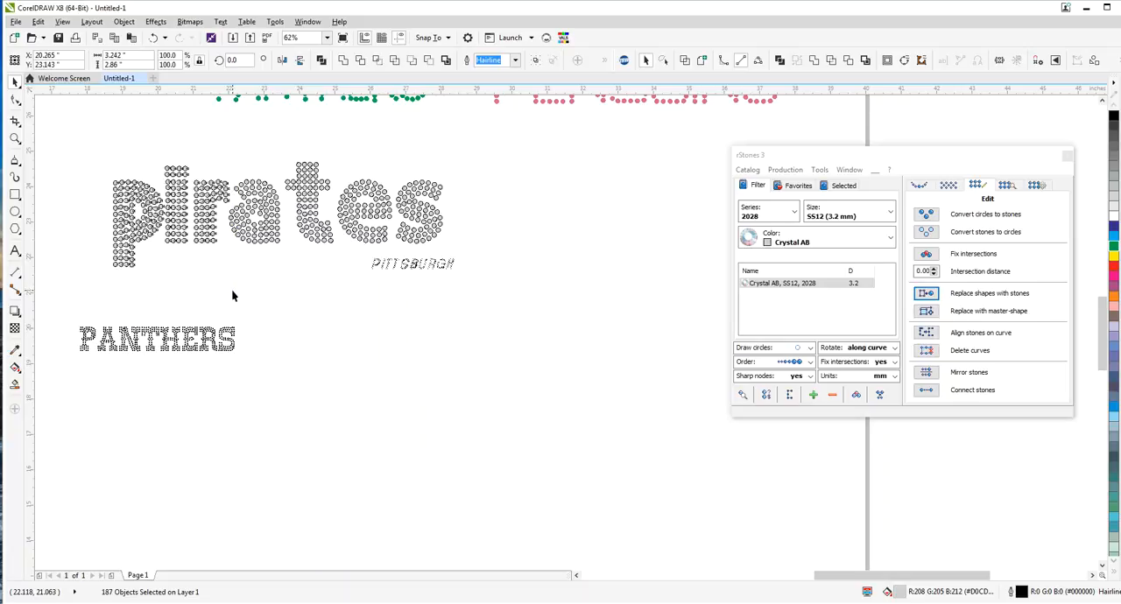
Tighten the remaining letter gaps in pirates by shifting "pira" toward the t, "pirat" toward the e, and the s toward the e
drag(81, 138, 286, 290)
key(Right)
key(Right)
key(Right)
key(Right)
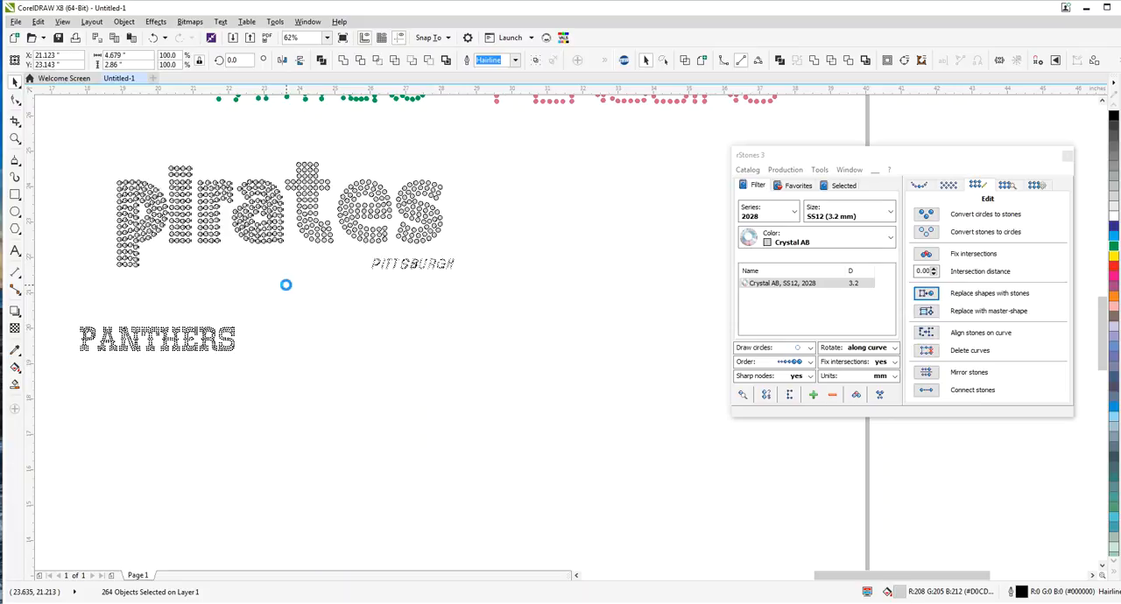
drag(82, 134, 338, 297)
key(Right)
key(Right)
key(Right)
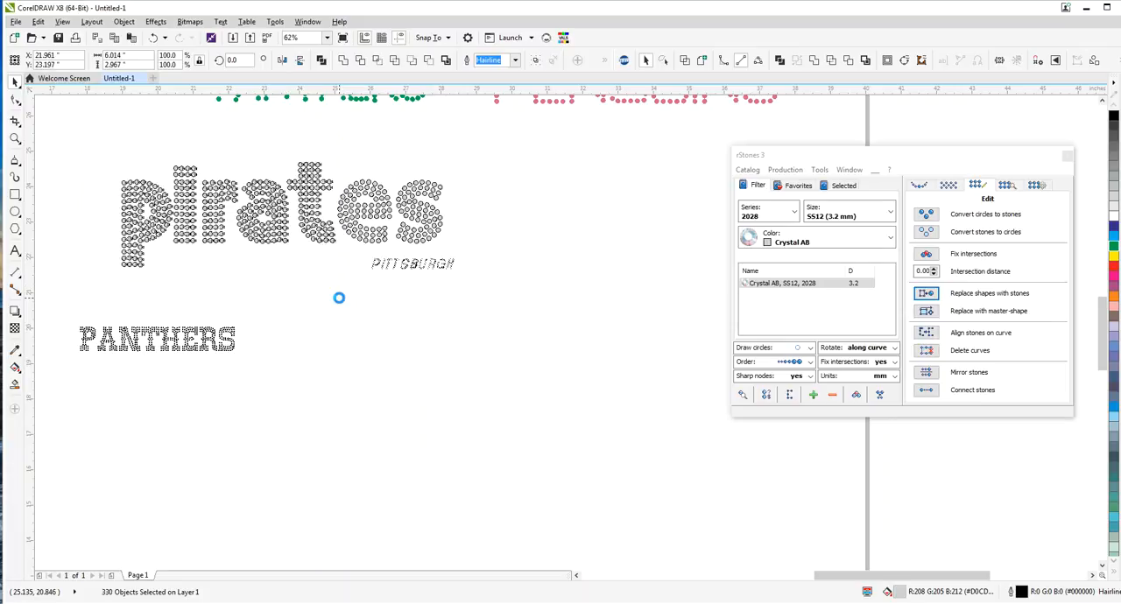
mouse_move(388, 169)
mouse_down()
mouse_move(489, 251)
mouse_move(396, 180)
mouse_up()
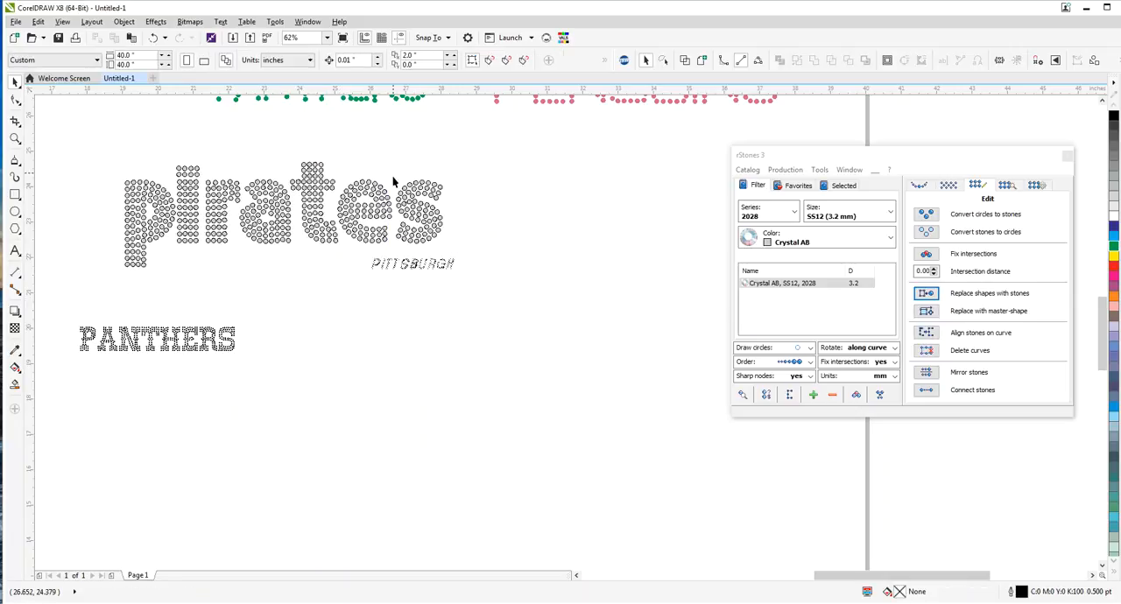
drag(489, 250, 489, 251)
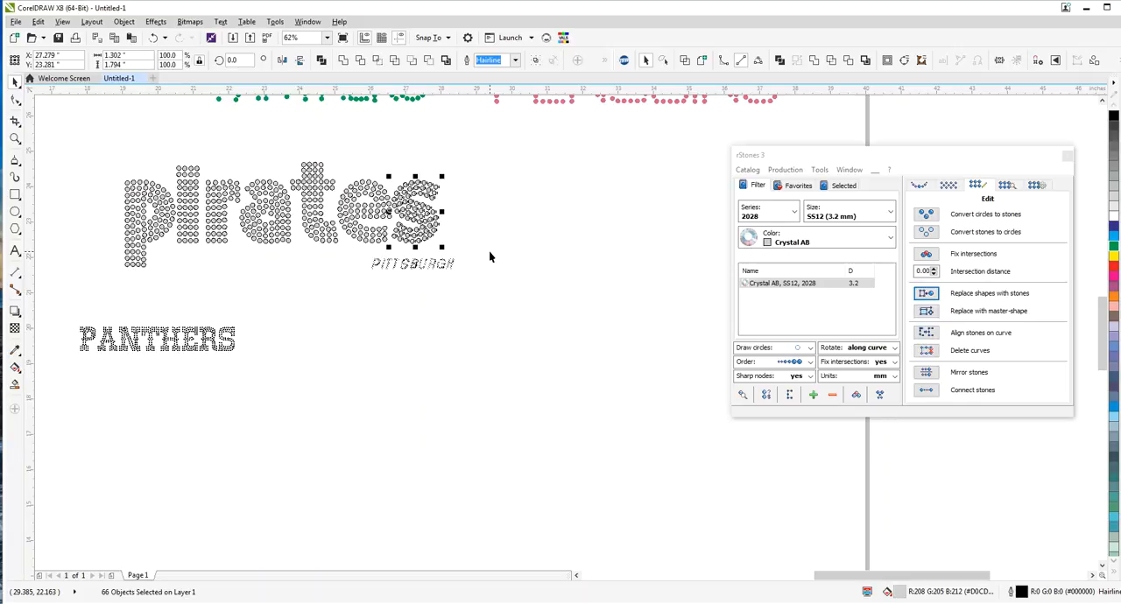
Remove the outline from all stones of the word pirates and fill them with Light Pink
drag(100, 120, 445, 300)
click(517, 61)
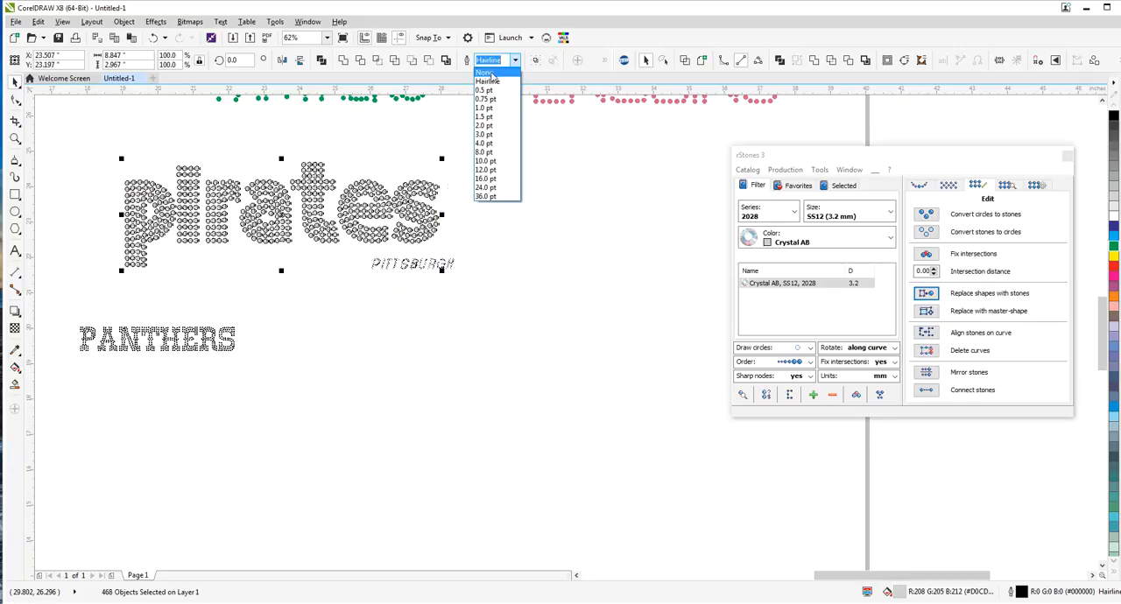
click(495, 74)
click(1114, 307)
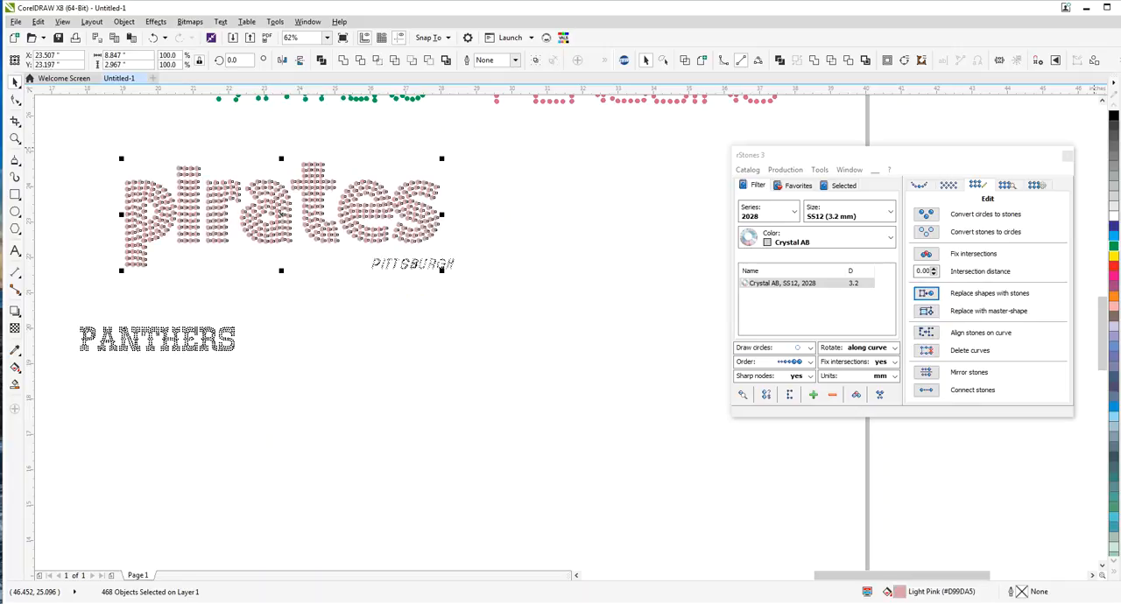
click(581, 210)
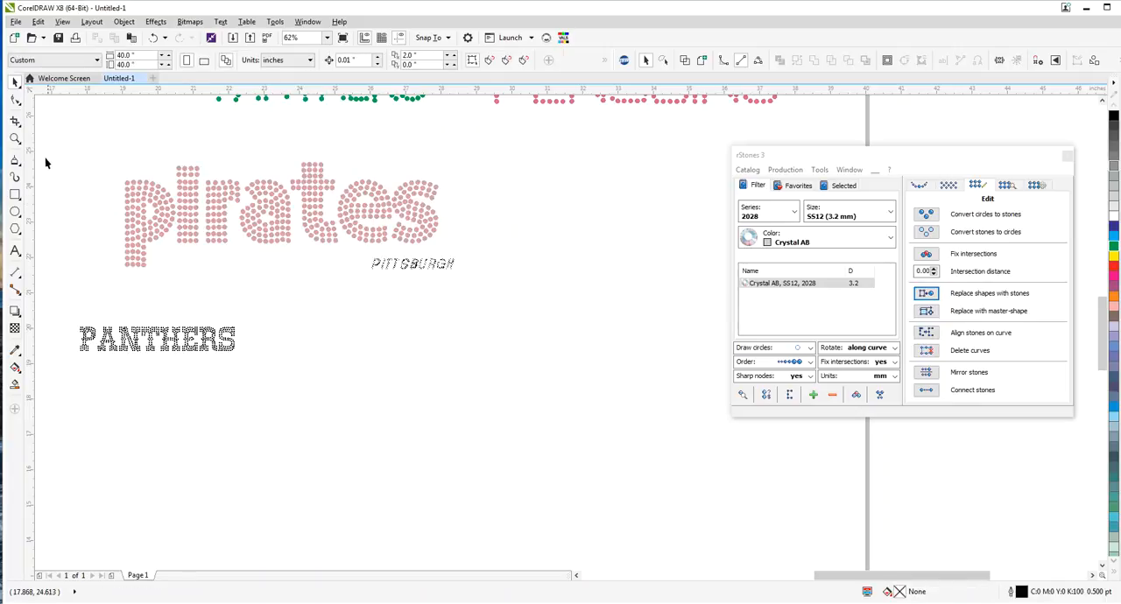
Move the PITTSBURGH text down, clear of the word pirates
click(394, 263)
click(356, 265)
click(417, 268)
drag(417, 268, 426, 369)
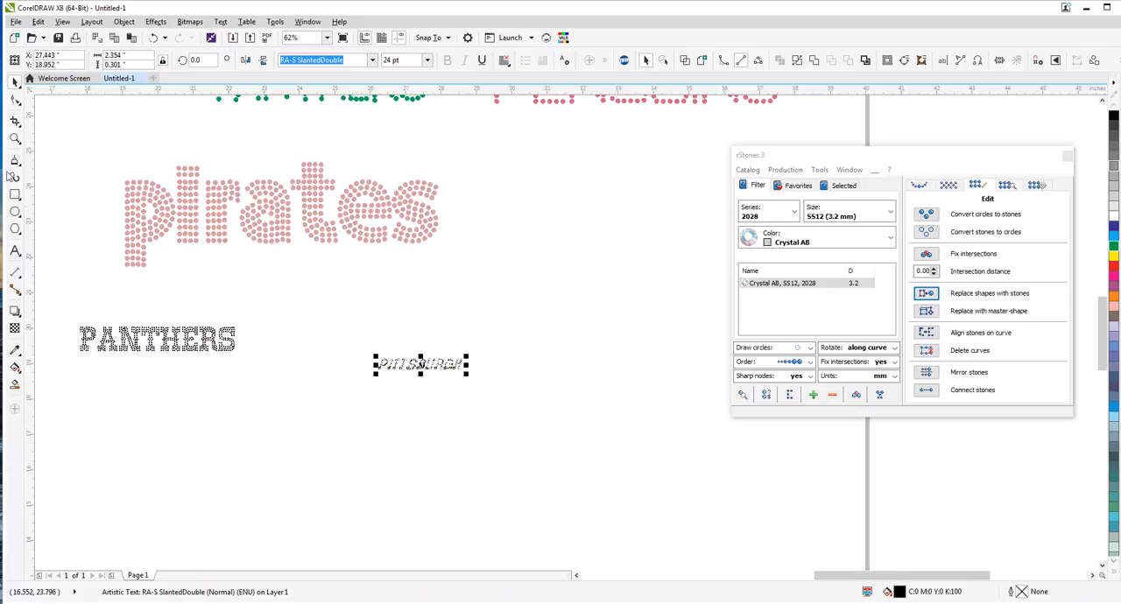
Place a black rectangle about 10.53 by 3.93 inches behind the word pirates, ordered to the back of the page
click(15, 194)
drag(102, 145, 478, 290)
click(1113, 115)
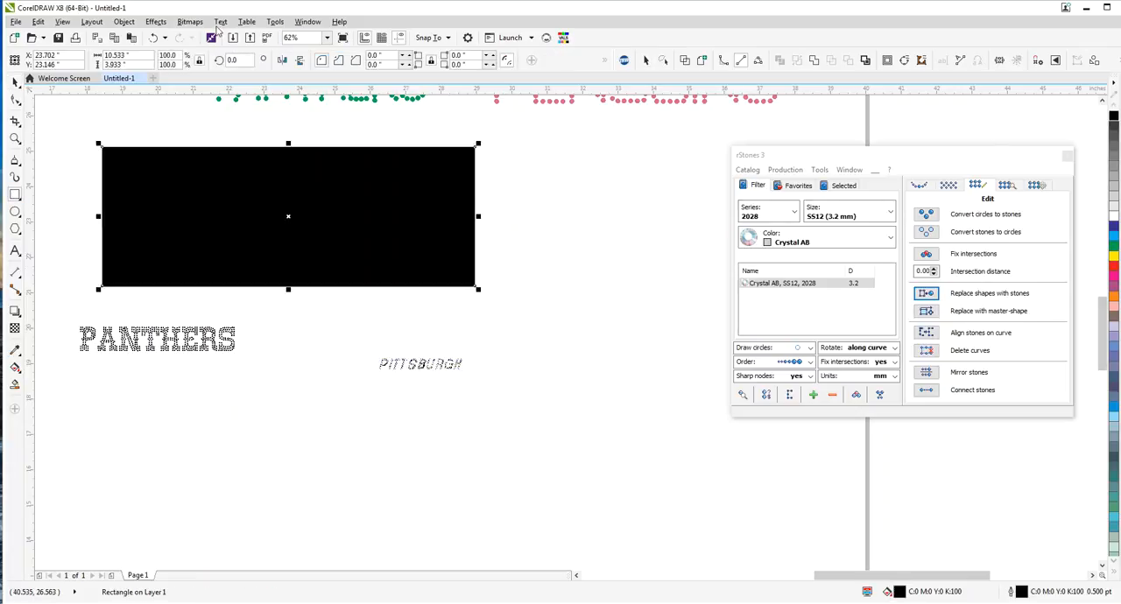
click(123, 21)
mouse_move(219, 185)
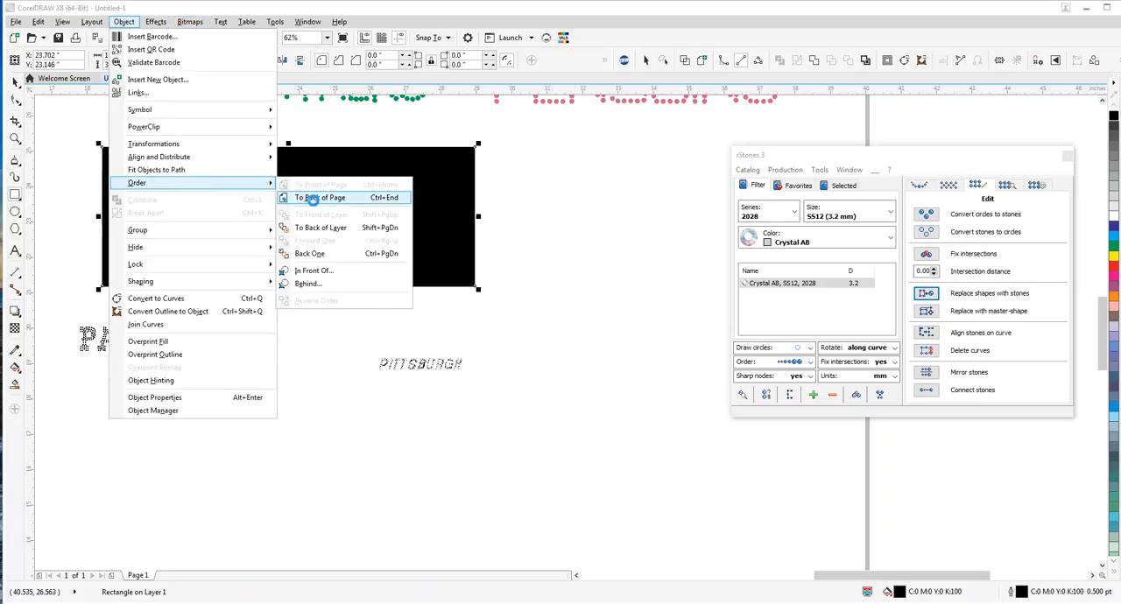
click(316, 198)
click(16, 85)
click(80, 120)
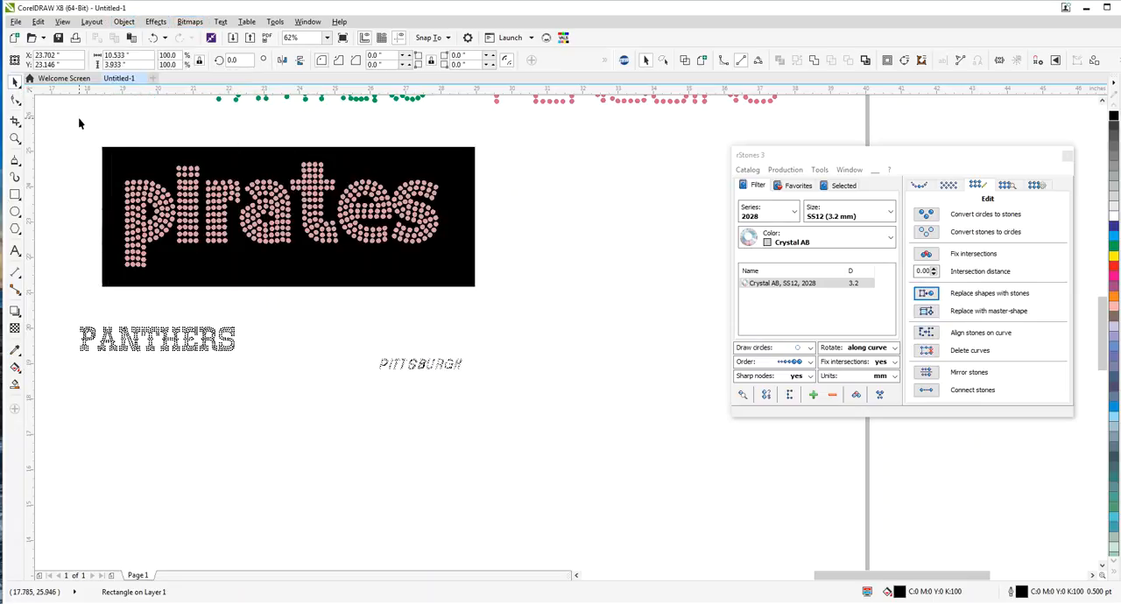
Move the word pirates together with its black background up beside PENGUINS
scroll(236, 179, down, 2)
drag(251, 195, 451, 162)
click(344, 187)
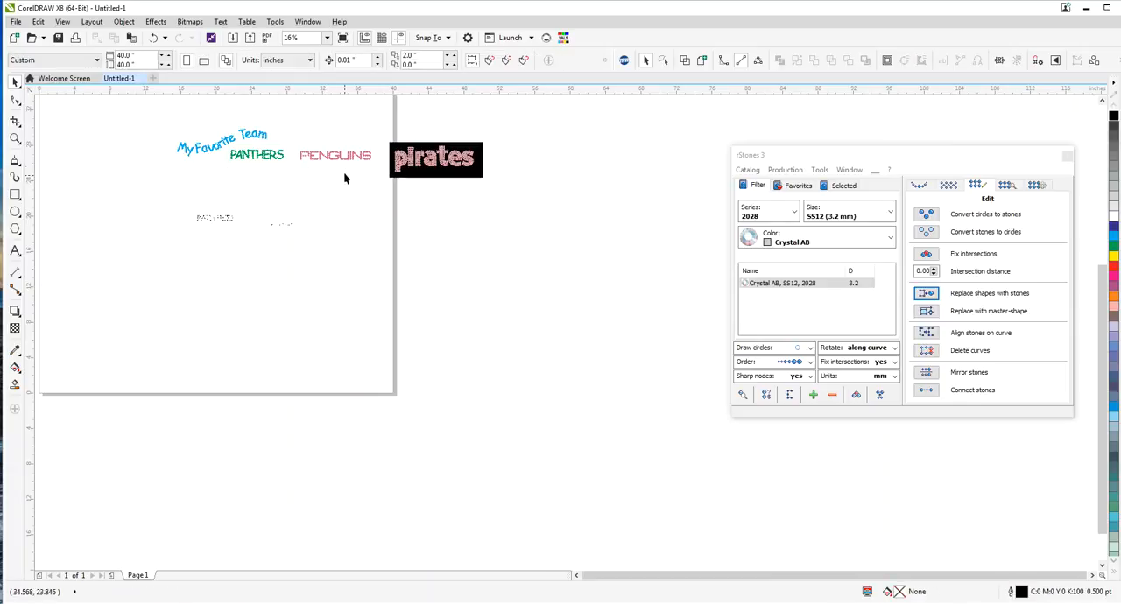
Convert the PITTSBURGH text to curves and ungroup all of its objects
scroll(344, 176, up, 2)
click(218, 286)
drag(861, 158, 597, 240)
click(125, 25)
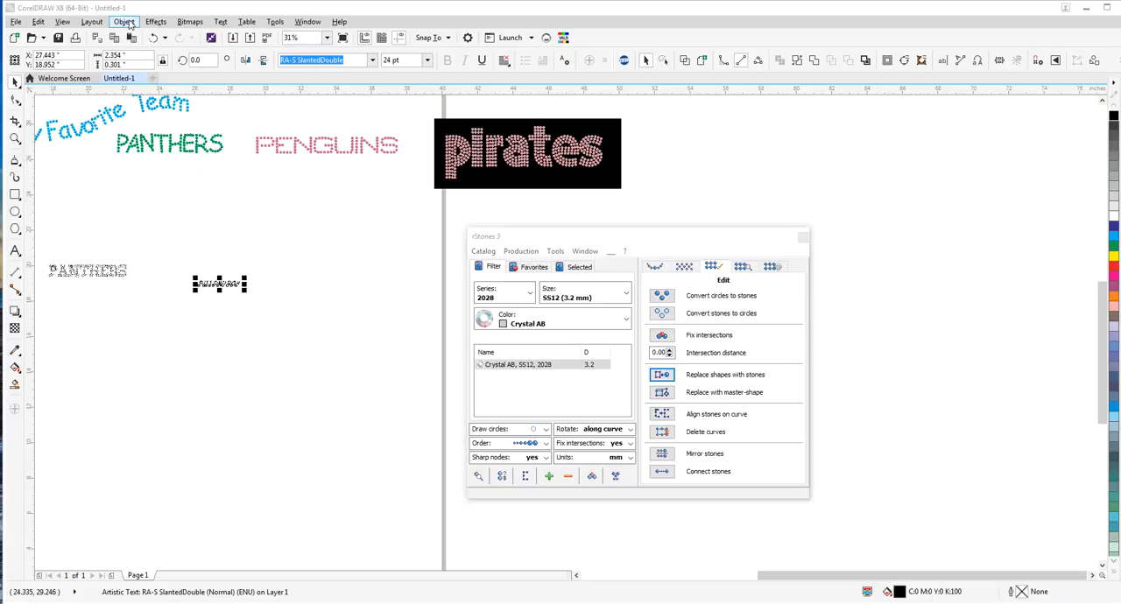
click(391, 103)
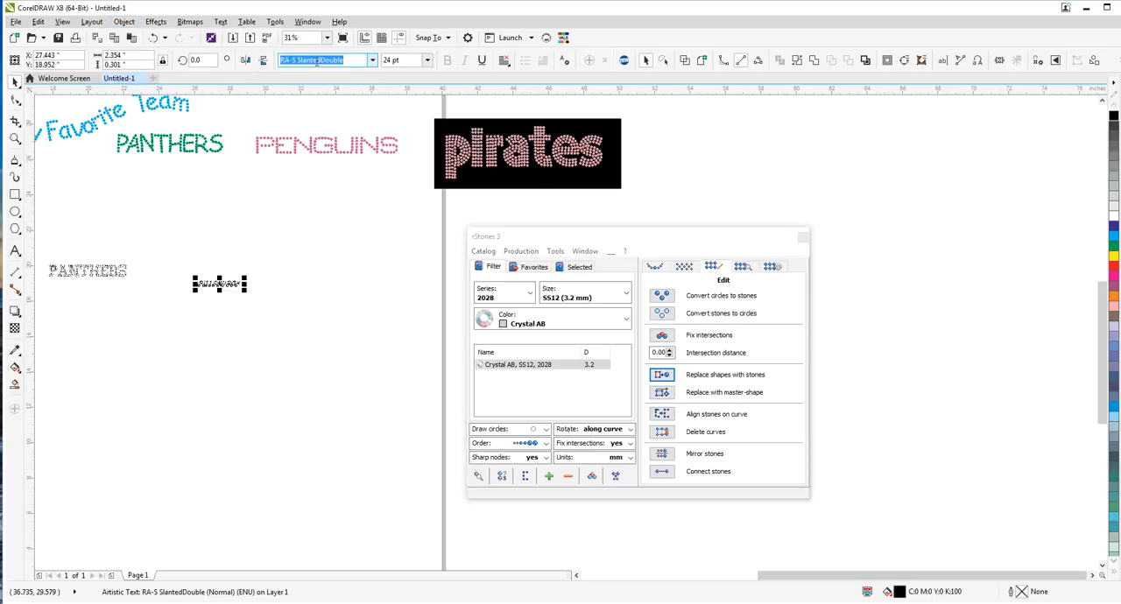
click(123, 21)
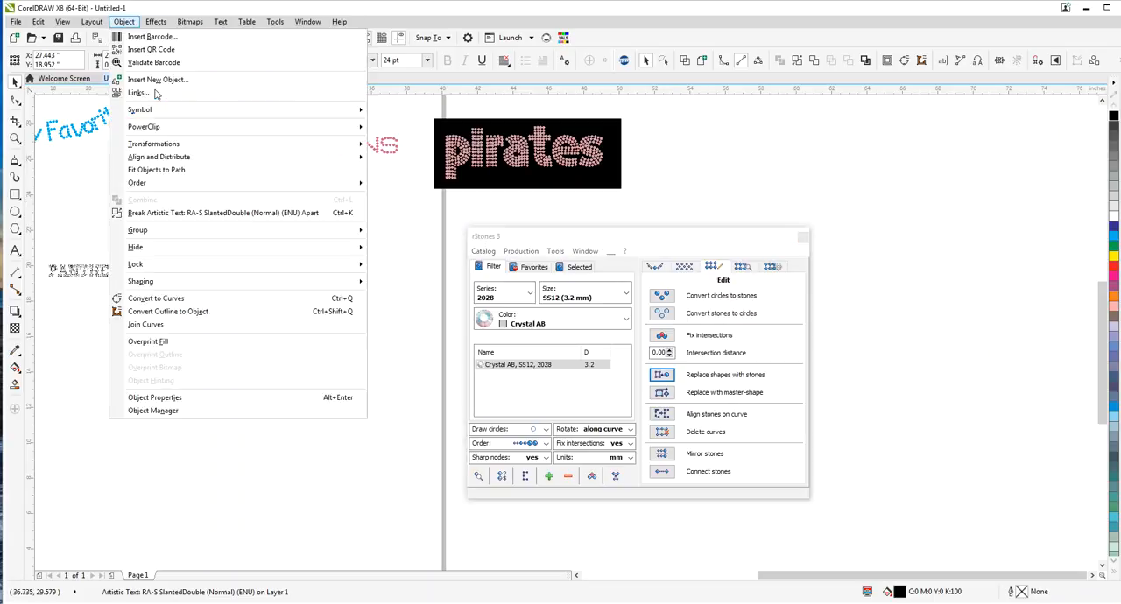
click(173, 299)
click(123, 21)
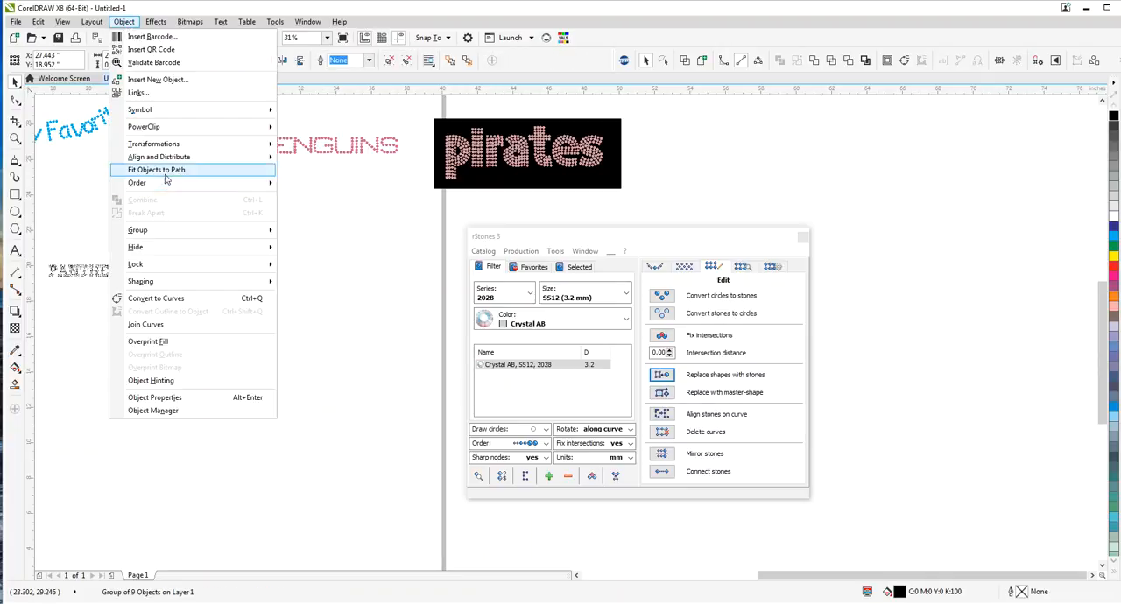
mouse_move(160, 231)
click(313, 253)
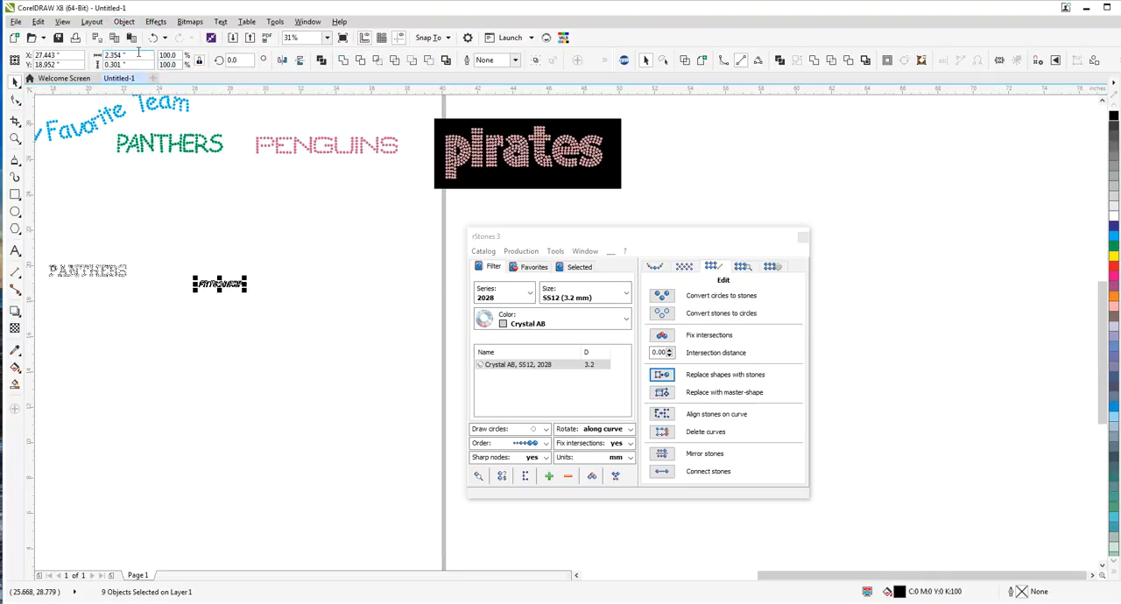
Combine the PITTSBURGH letters into a single curve and break that curve apart into separate shapes
click(123, 21)
click(149, 198)
click(124, 21)
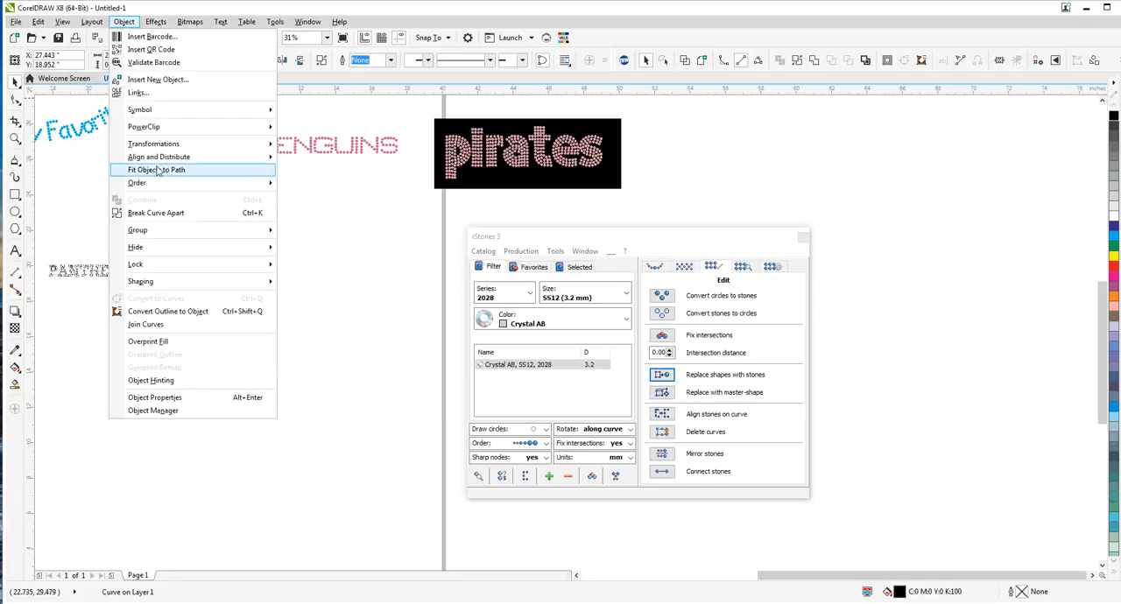
click(155, 214)
Replace all PITTSBURGH shapes with Crystal AB SS12 stones and fill them with Aquamarine
drag(170, 251, 308, 325)
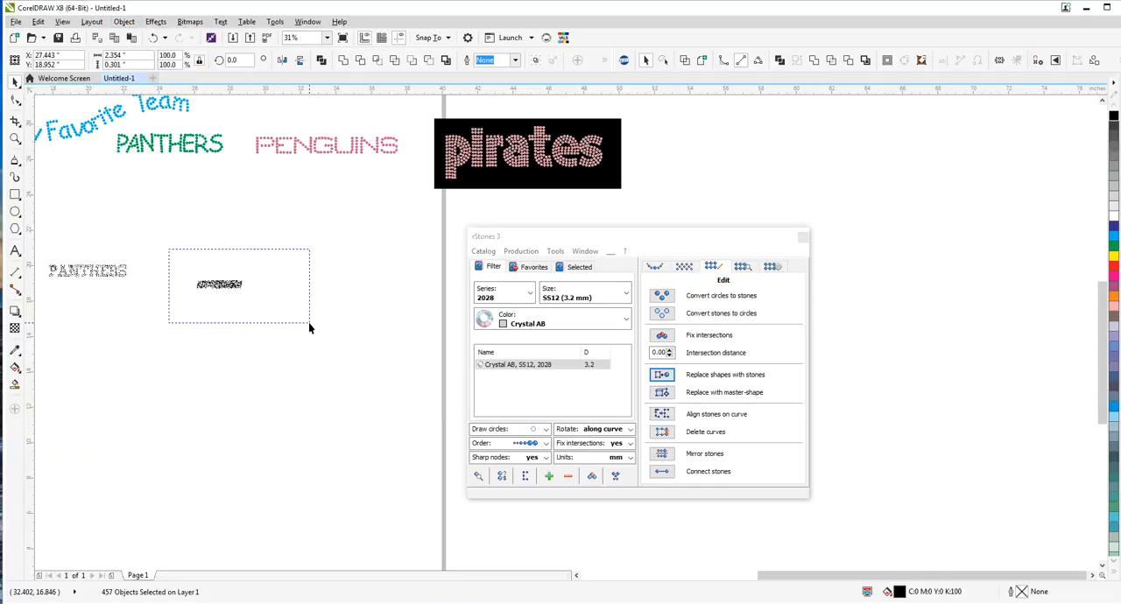
click(663, 375)
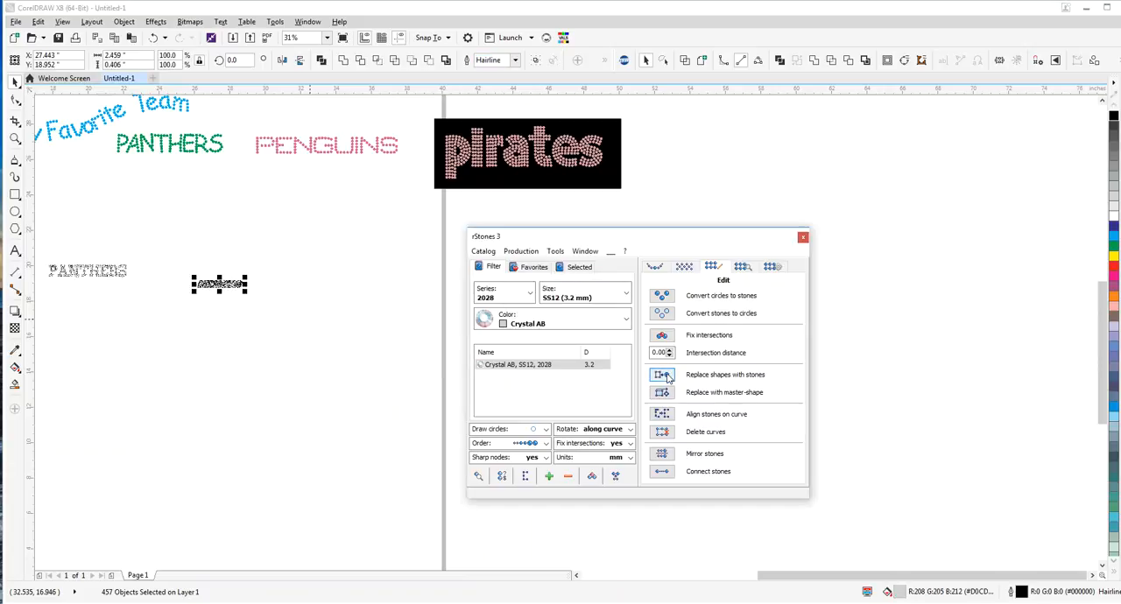
click(1113, 416)
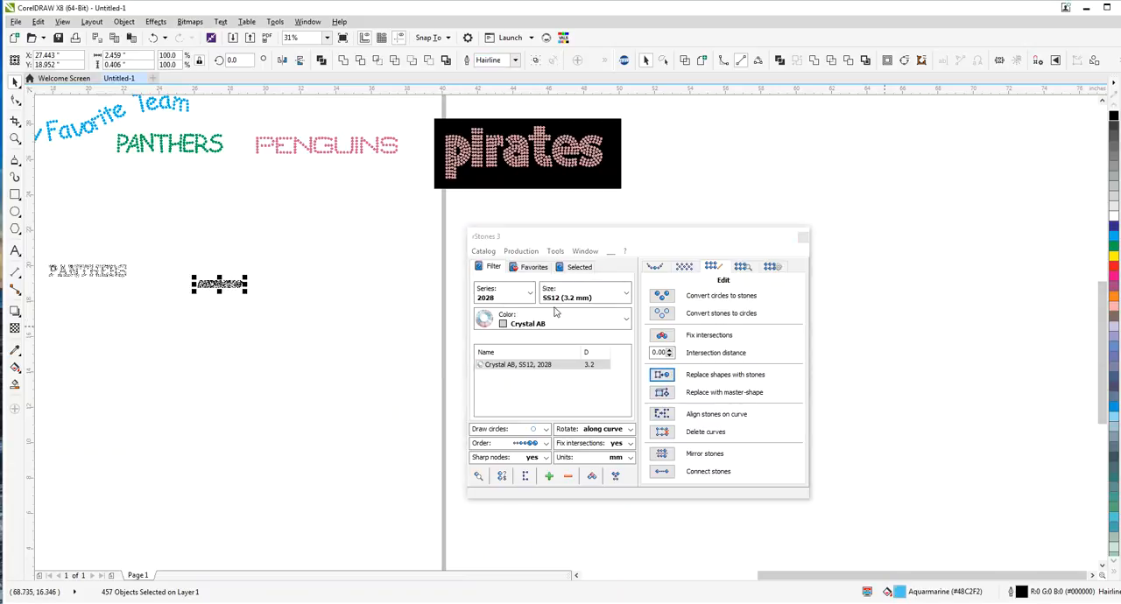
Enlarge PITTSBURGH to about 13.57 by 2.24 inches and replace its oversized circles with Crystal AB SS12 stones
drag(247, 282, 419, 248)
click(661, 374)
drag(194, 294, 171, 296)
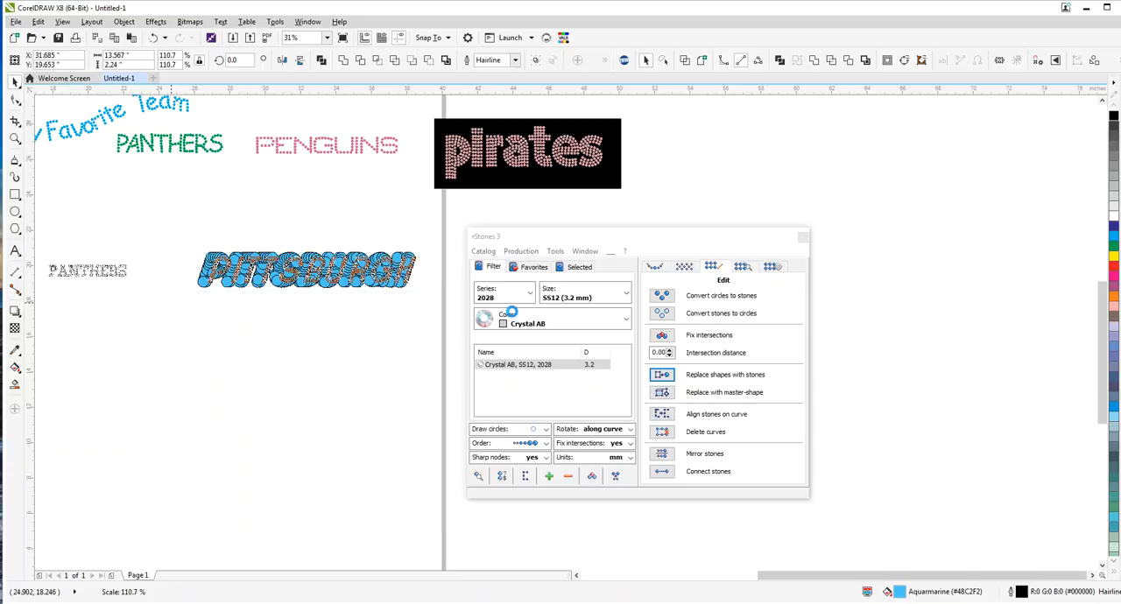
click(669, 379)
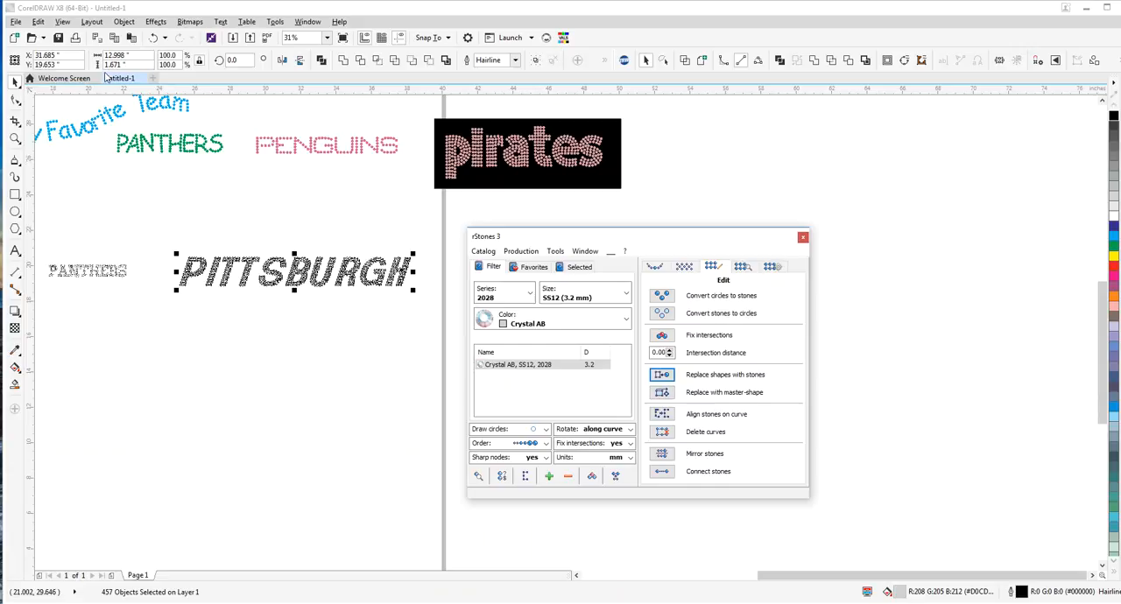
Enlarge PITTSBURGH further to about 16.02 by 2.04 inches, replacing its shapes with Crystal AB SS12 stones after each scaling
drag(175, 291, 140, 294)
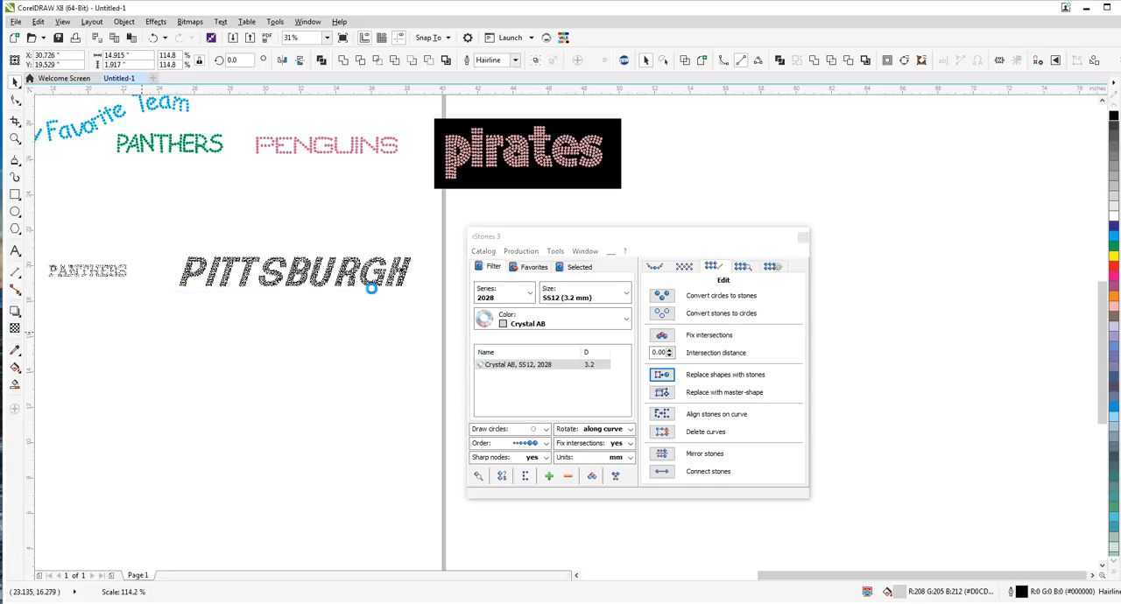
click(663, 376)
drag(416, 297, 433, 317)
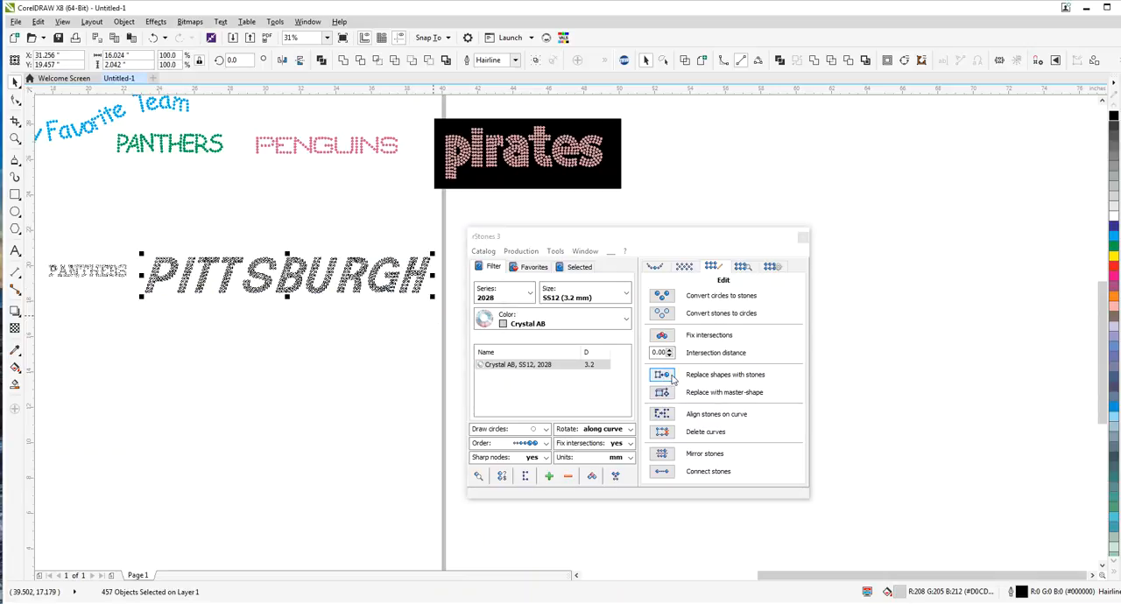
click(663, 376)
Nudge the letter P of PITTSBURGH closer to the I and check the spacing
click(284, 358)
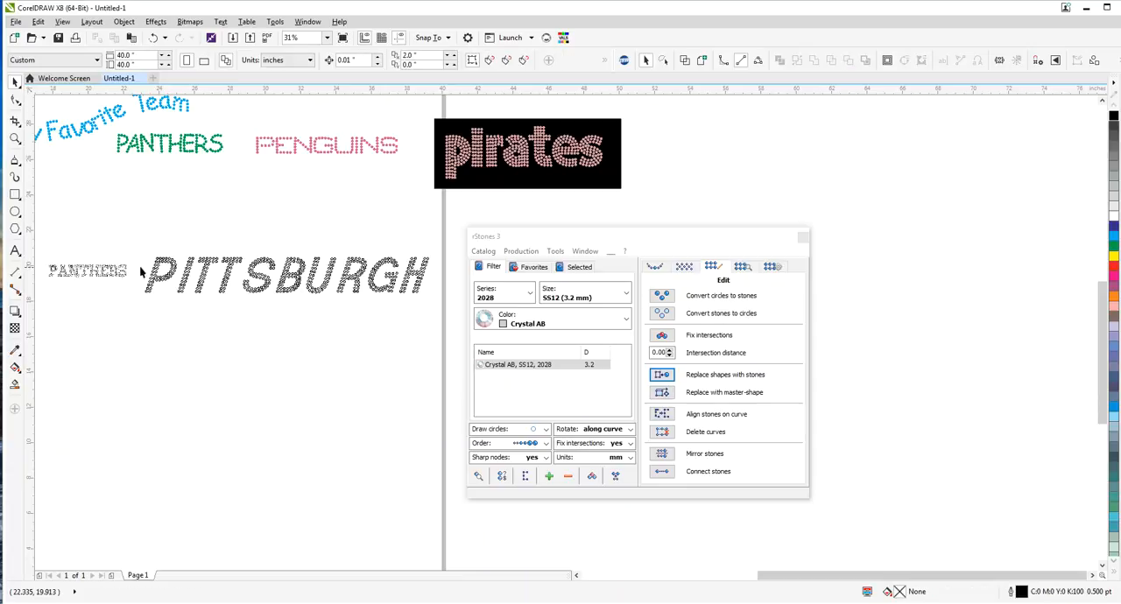
scroll(137, 267, up, 2)
drag(132, 193, 300, 407)
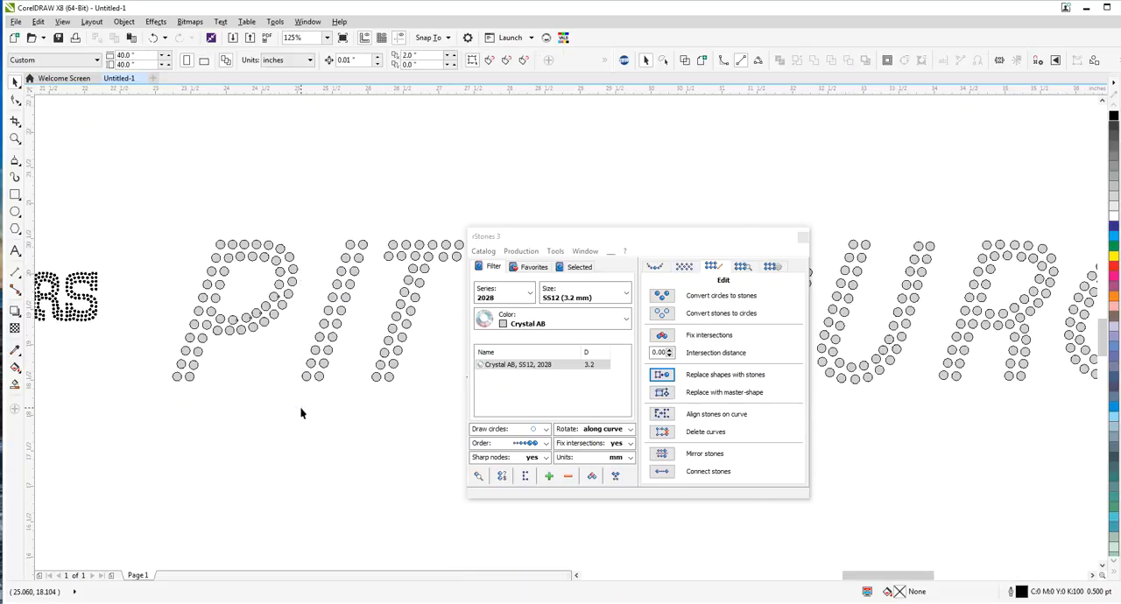
key(Right)
key(Right)
key(Right)
key(Right)
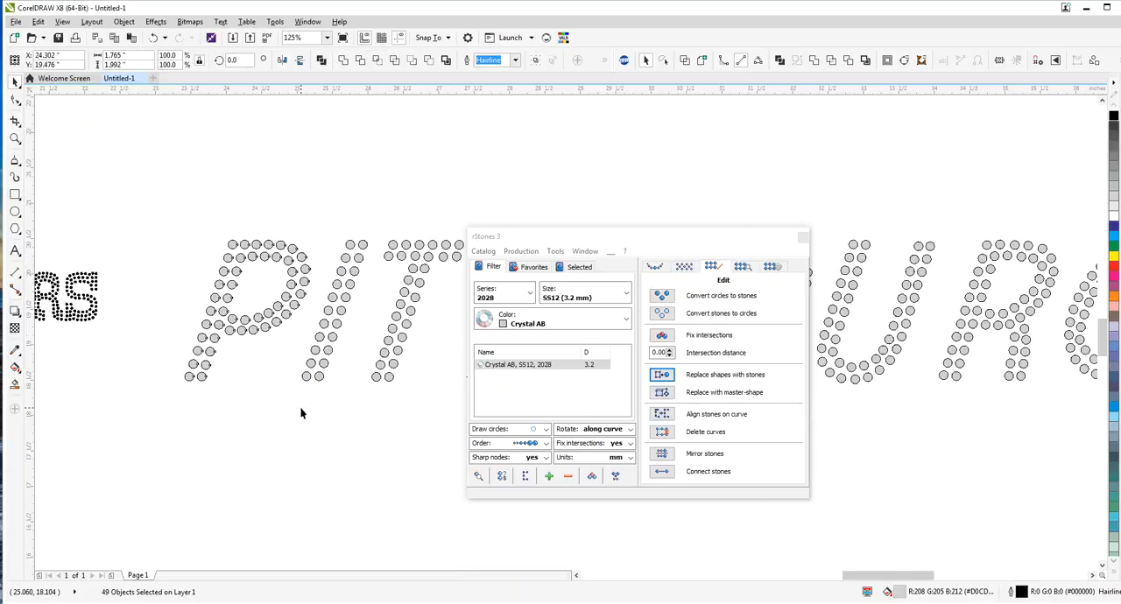
scroll(229, 291, down, 2)
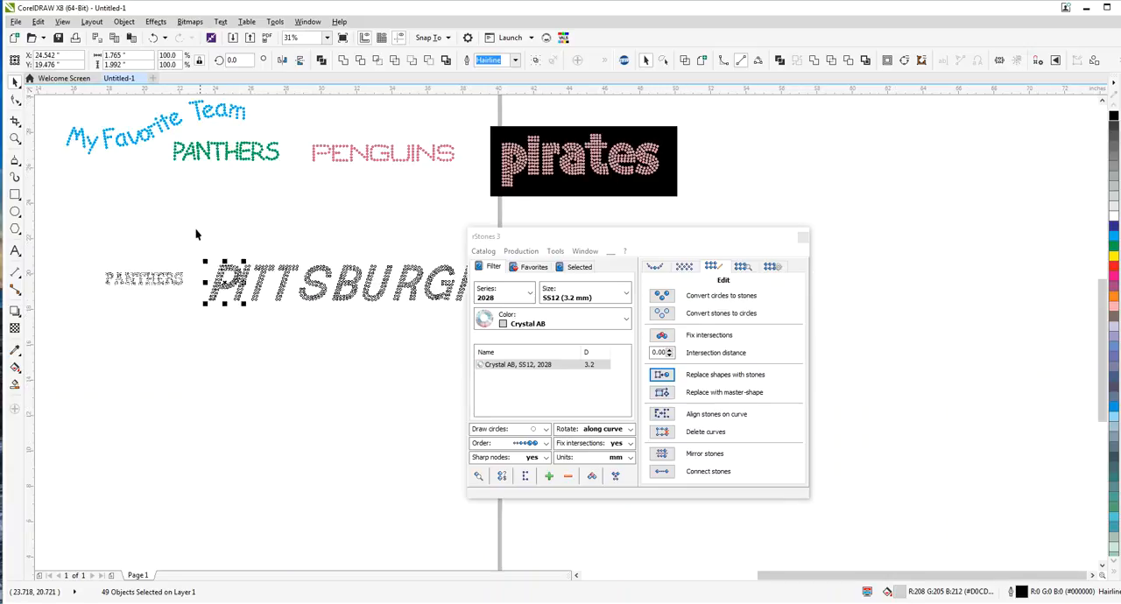
key(Escape)
scroll(258, 275, up, 3)
scroll(237, 226, down, 3)
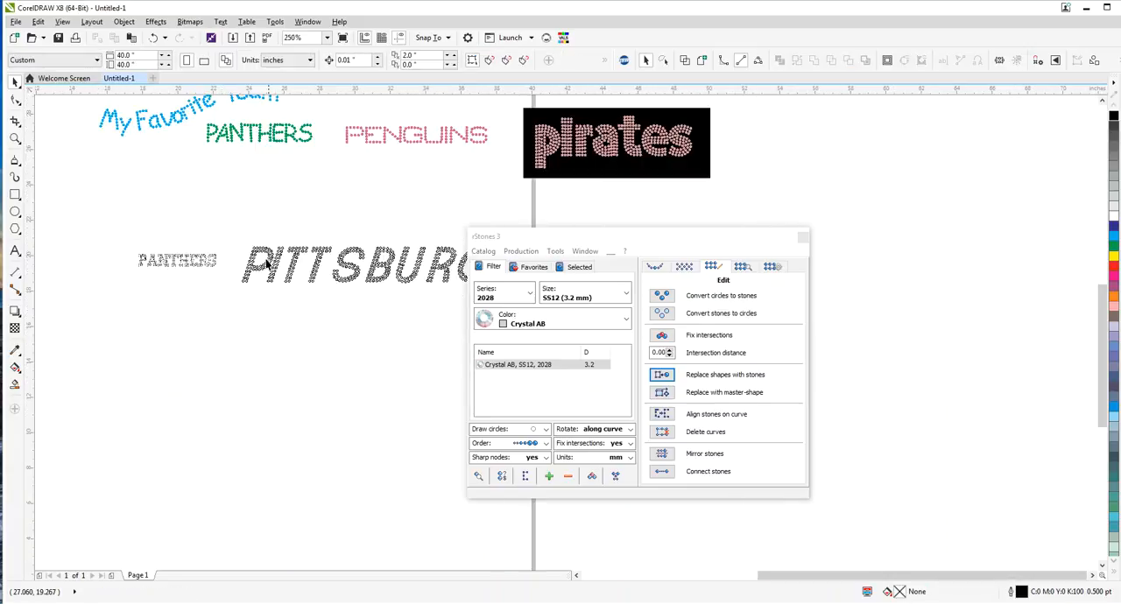
Fill all PITTSBURGH stones with Aquamarine and remove their outline
drag(544, 234, 763, 240)
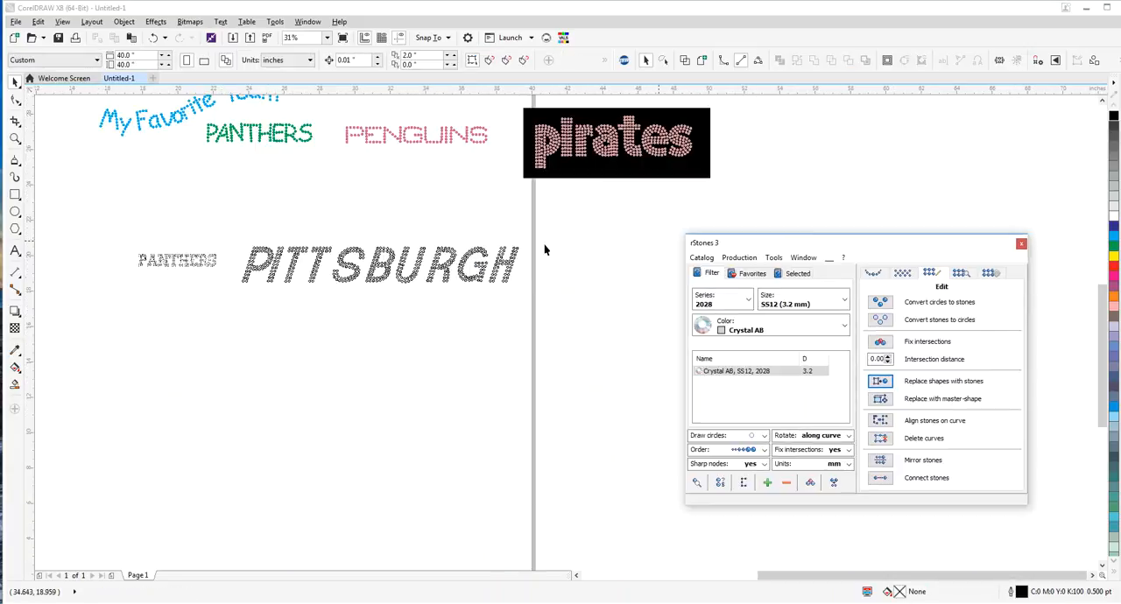
drag(245, 235, 627, 321)
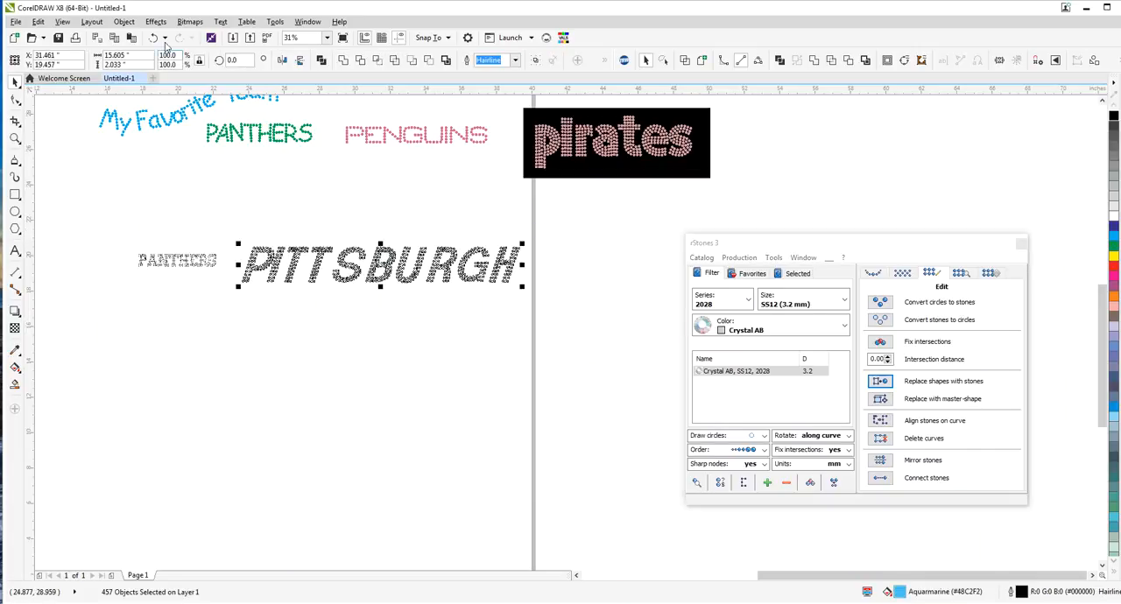
click(123, 21)
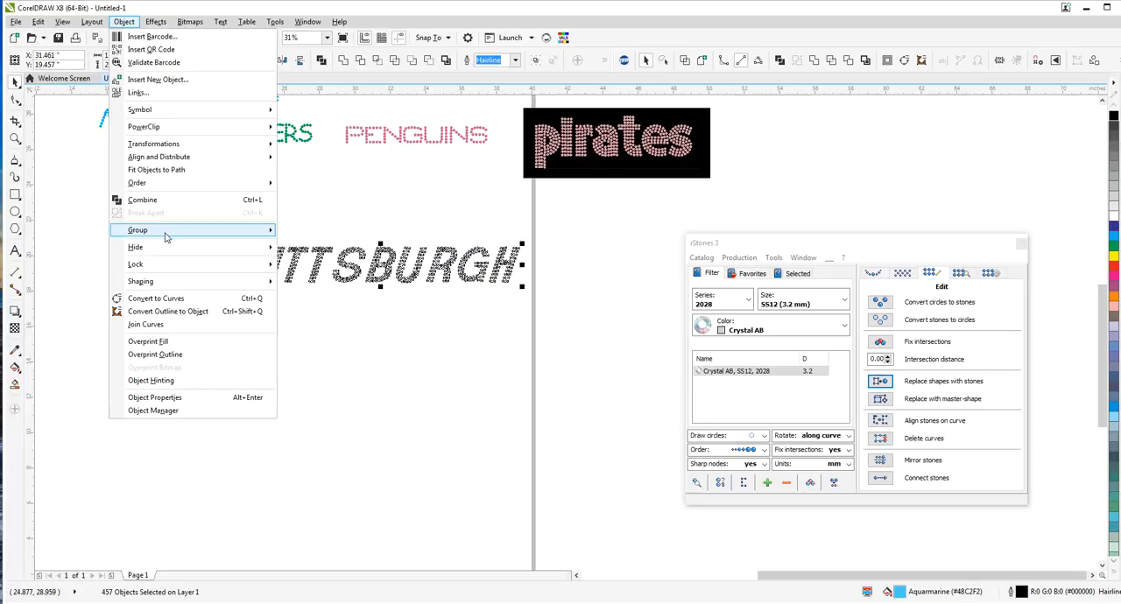
click(515, 59)
click(496, 72)
click(242, 284)
drag(227, 230, 586, 313)
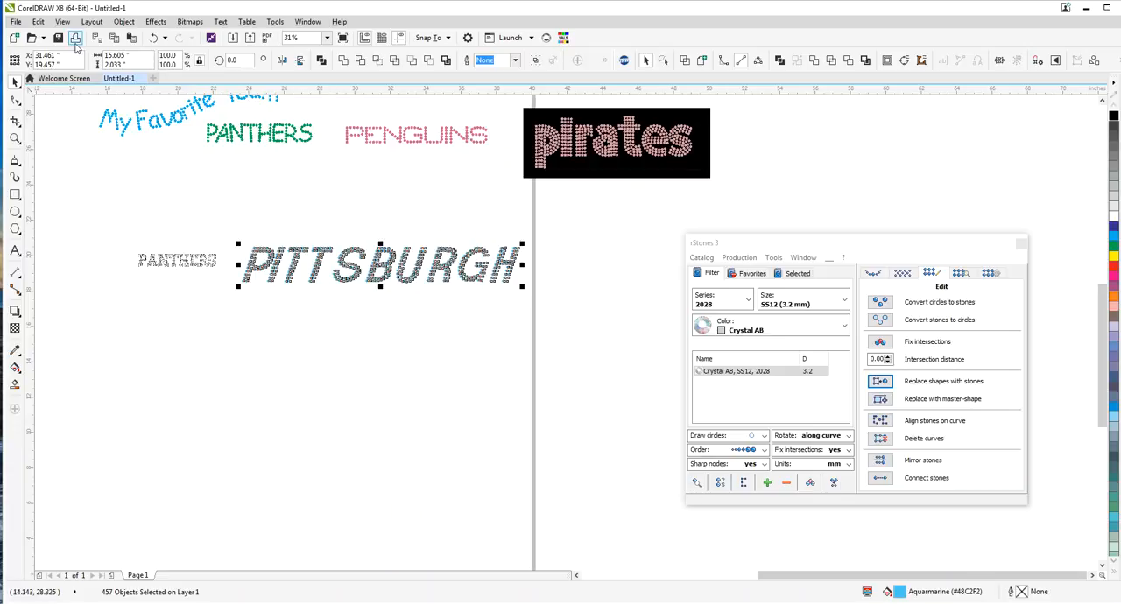
click(287, 218)
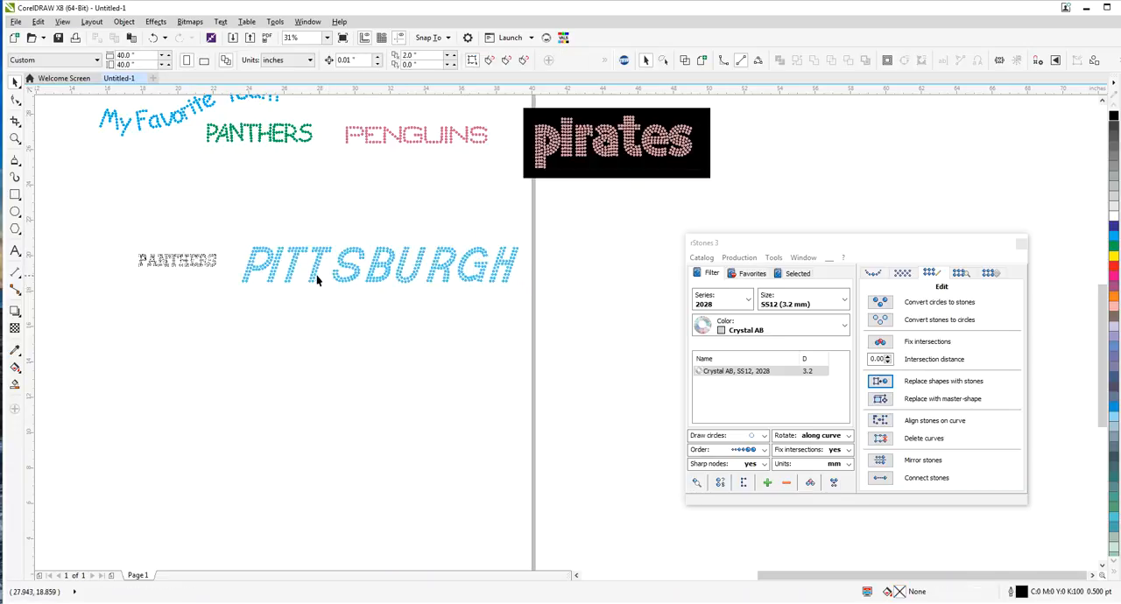
Move the small black PANTHERS text to the empty area below PITTSBURGH and clear the plug-in window out of the way
drag(223, 275, 311, 353)
scroll(296, 372, up, 1)
scroll(289, 369, up, 1)
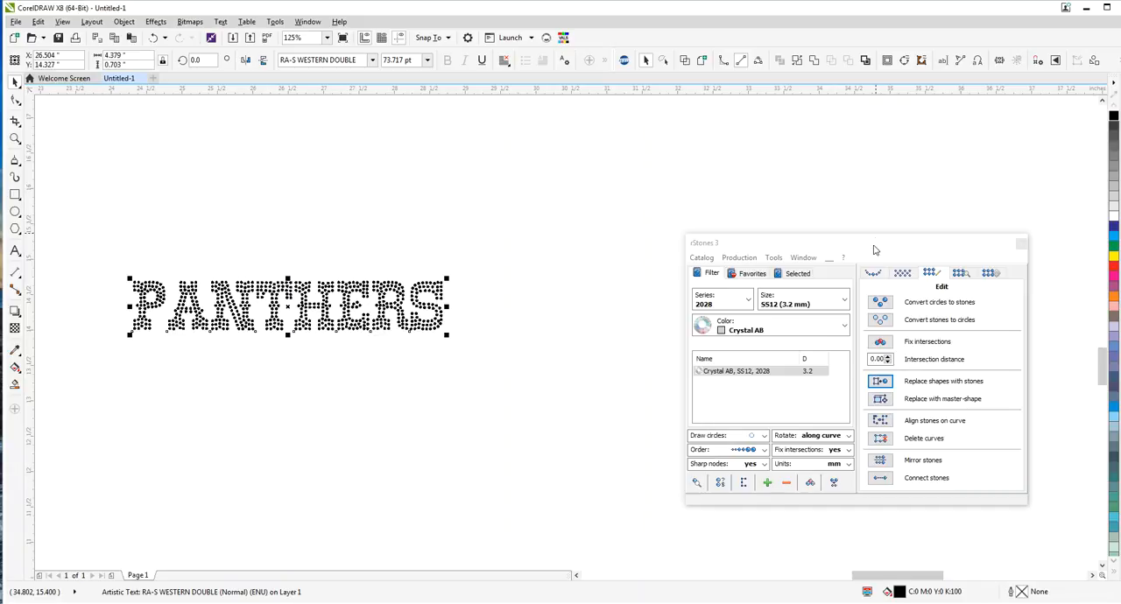
drag(875, 244, 719, 160)
Separate the PANTHERS text into individual circle shapes by converting it to curves, ungrouping everything, combining it and breaking the curve apart
click(114, 22)
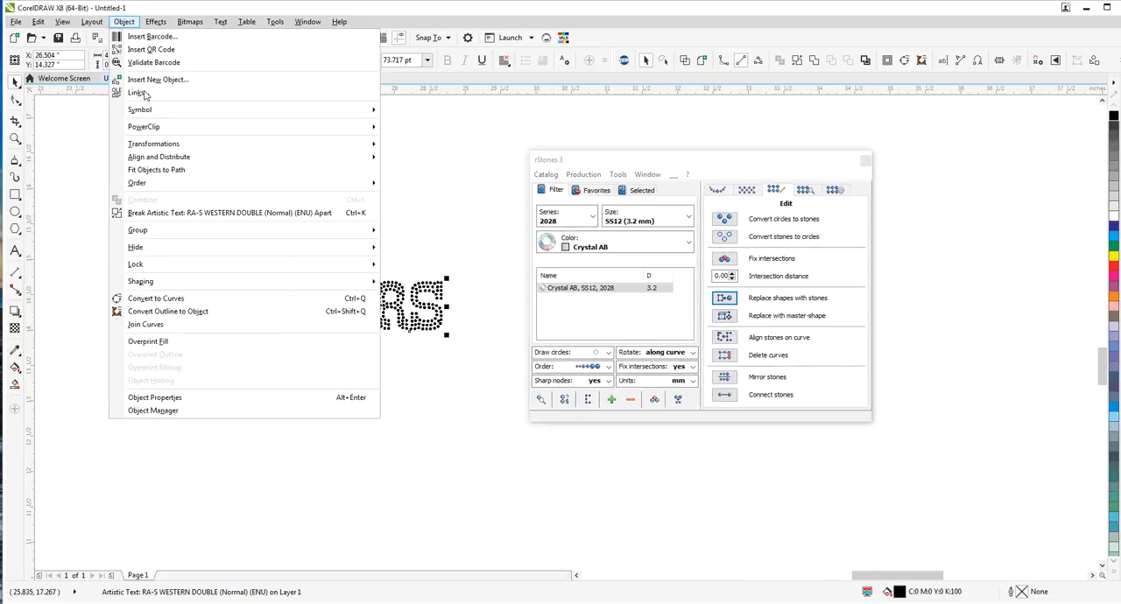
click(168, 298)
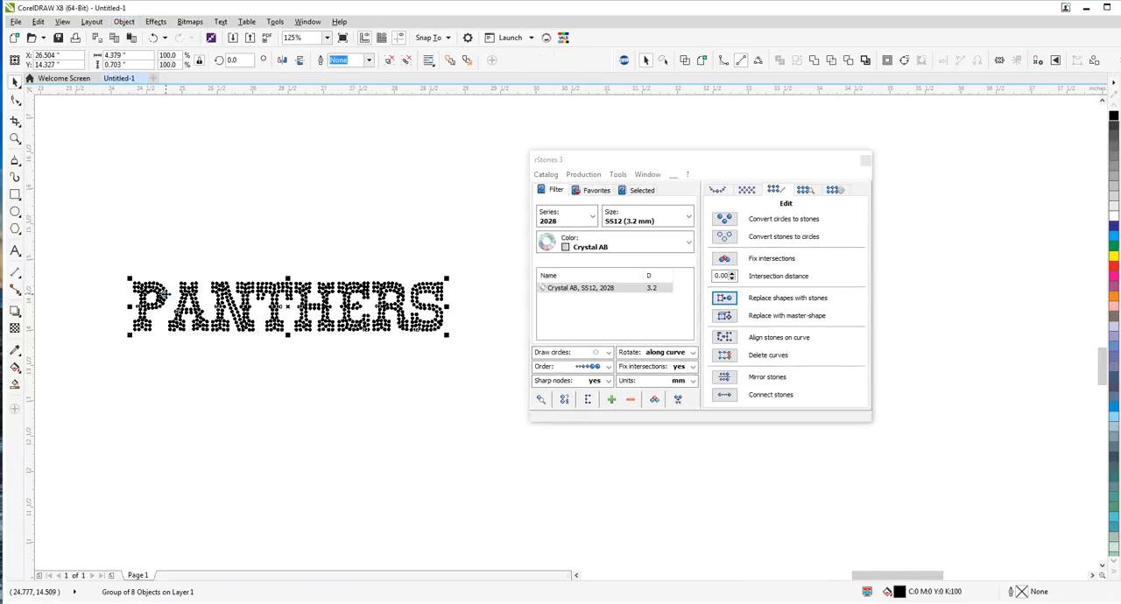
click(123, 22)
mouse_move(171, 230)
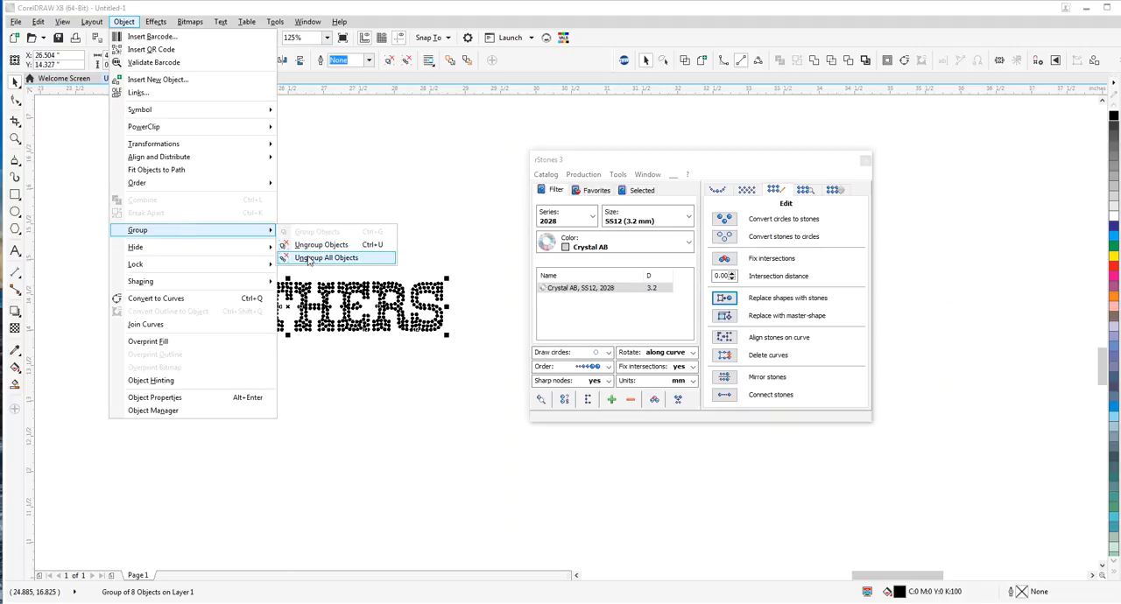
click(326, 257)
click(123, 22)
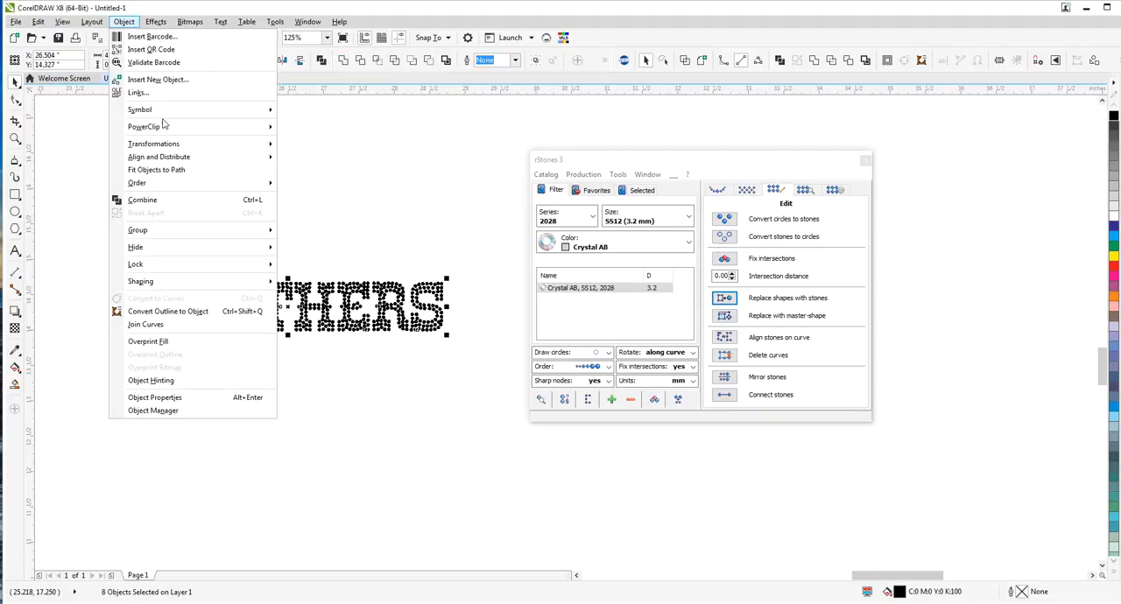
click(168, 207)
click(127, 23)
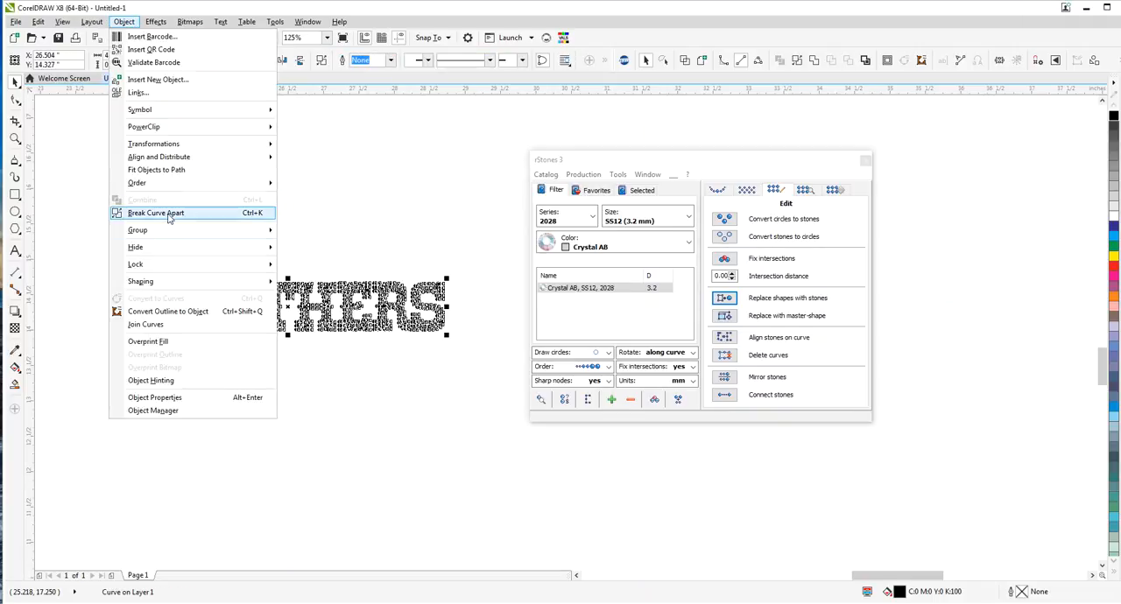
click(170, 213)
Replace all the PANTHERS shapes with Crystal AB SS12 stones and move the plug-in window off the lettering
drag(96, 244, 522, 359)
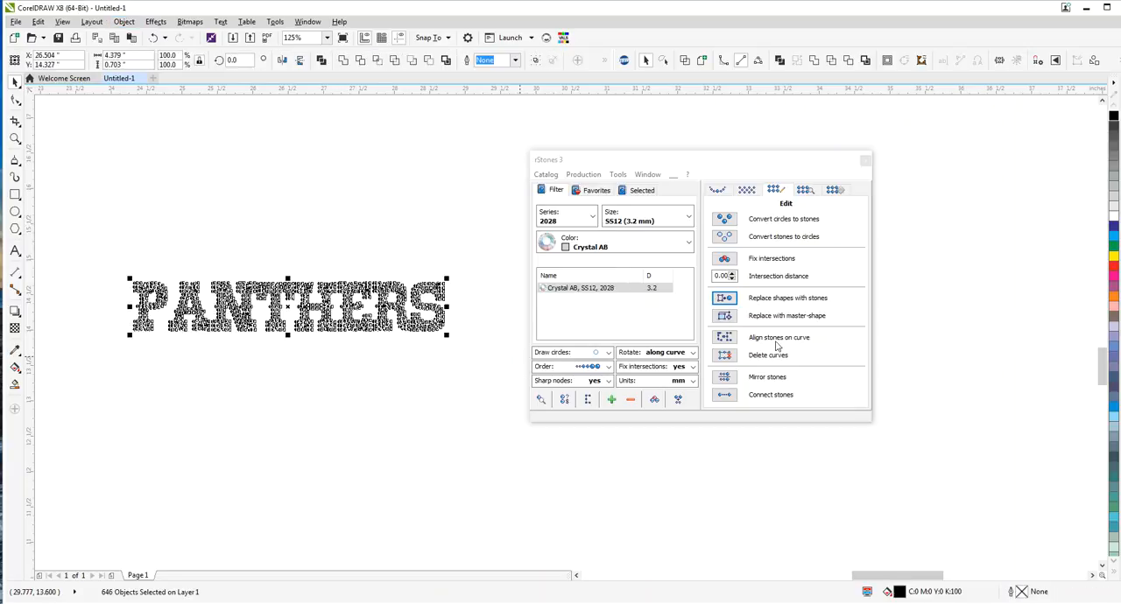
click(731, 299)
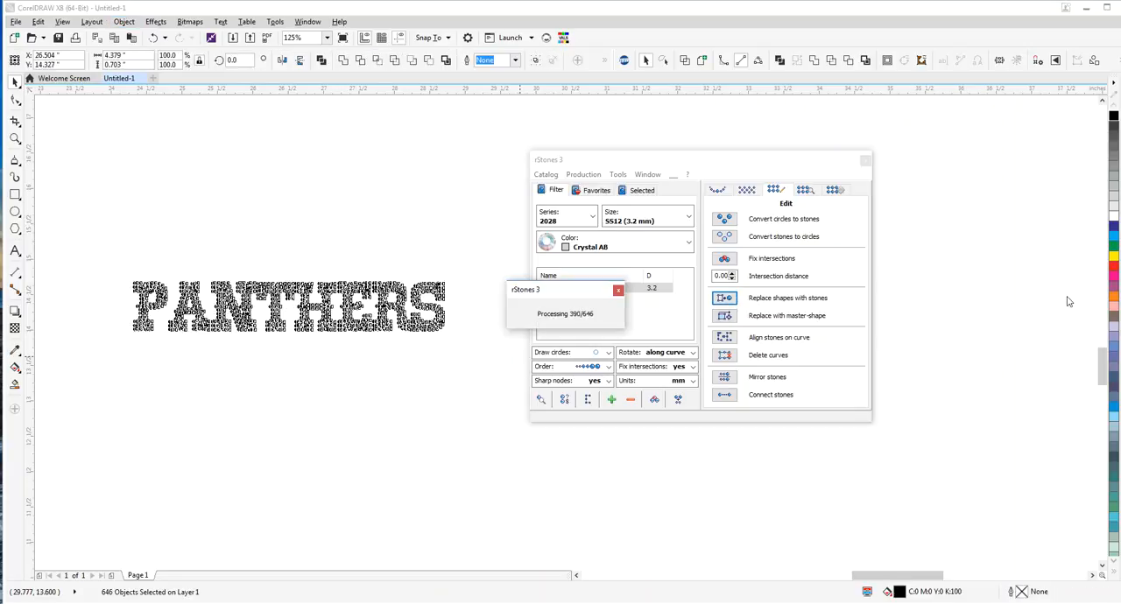
drag(632, 162, 956, 181)
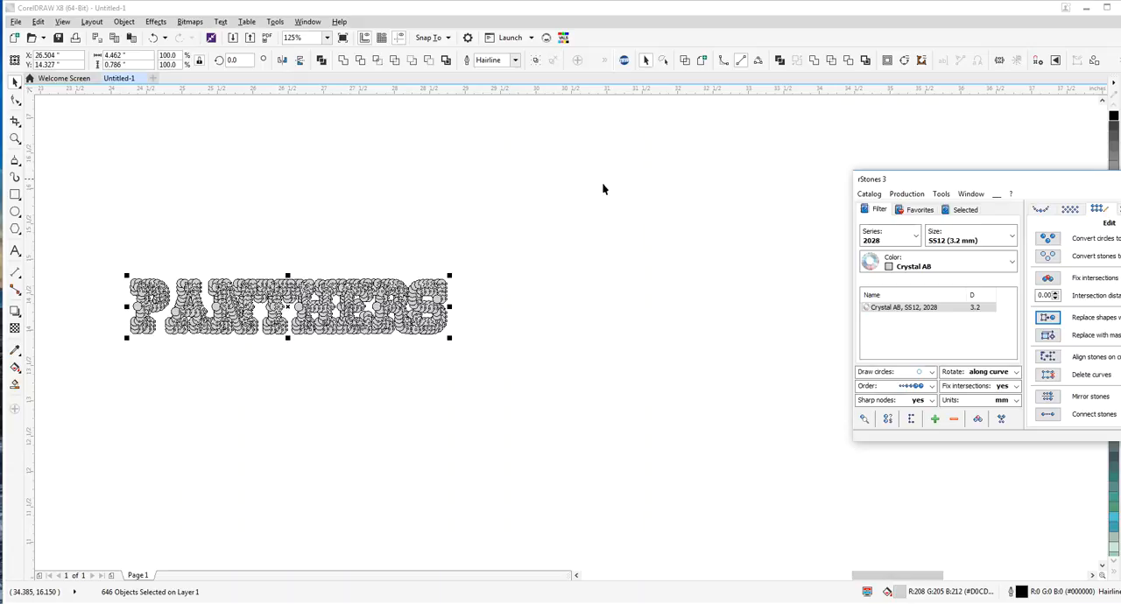
Enlarge the stone lettering PANTHERS to about 10.92 by 1.93 inches and replace its shapes with Crystal AB SS12 stones again
drag(79, 233, 552, 401)
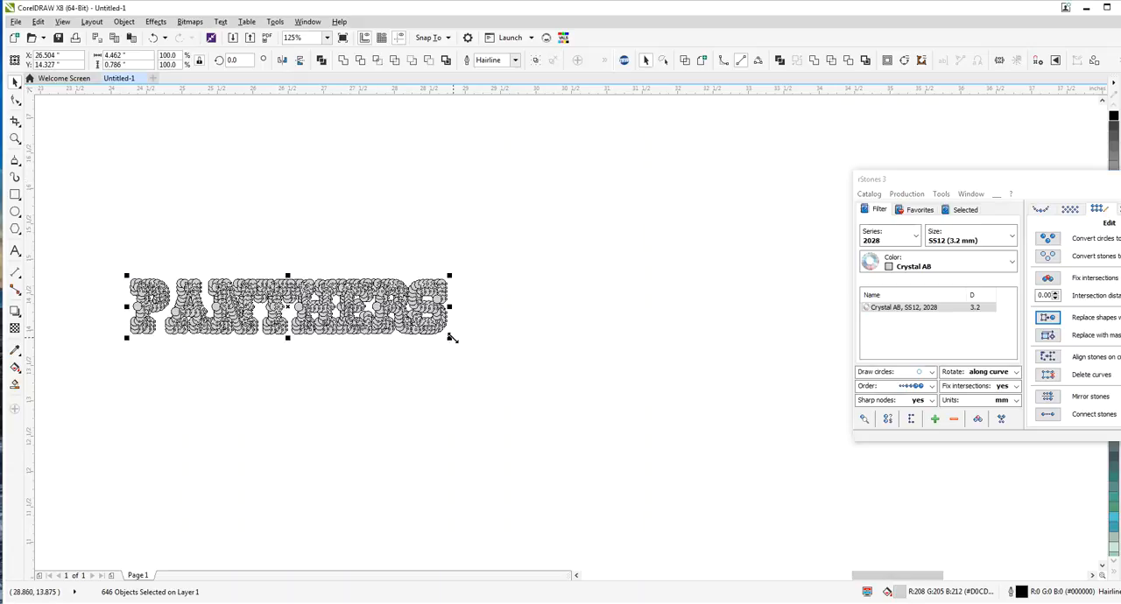
drag(451, 341, 908, 474)
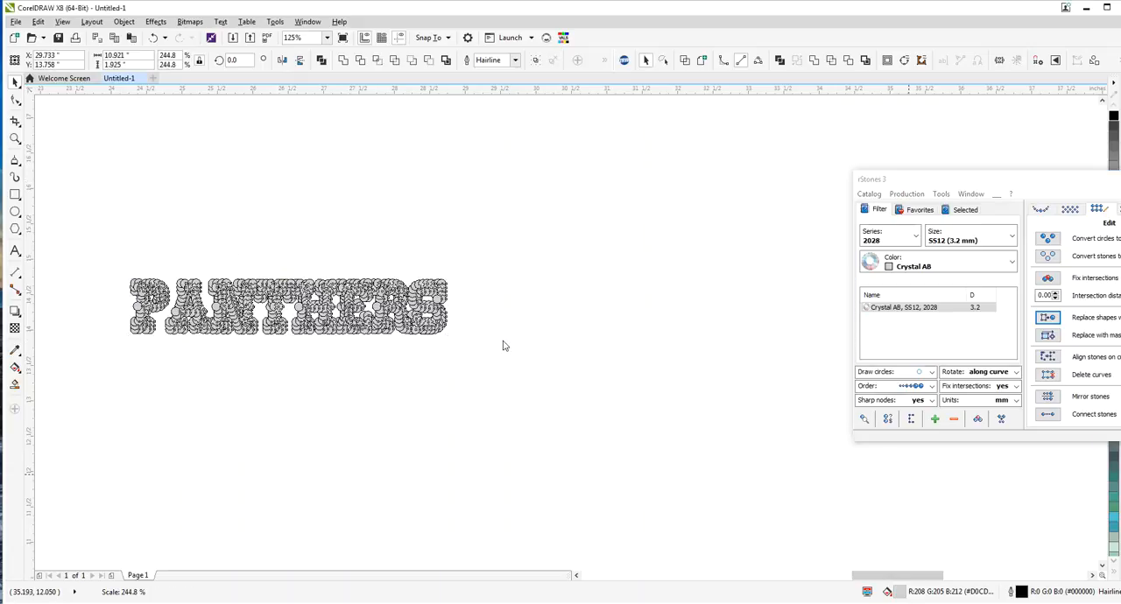
click(128, 183)
scroll(128, 183, down, 2)
drag(128, 183, 553, 320)
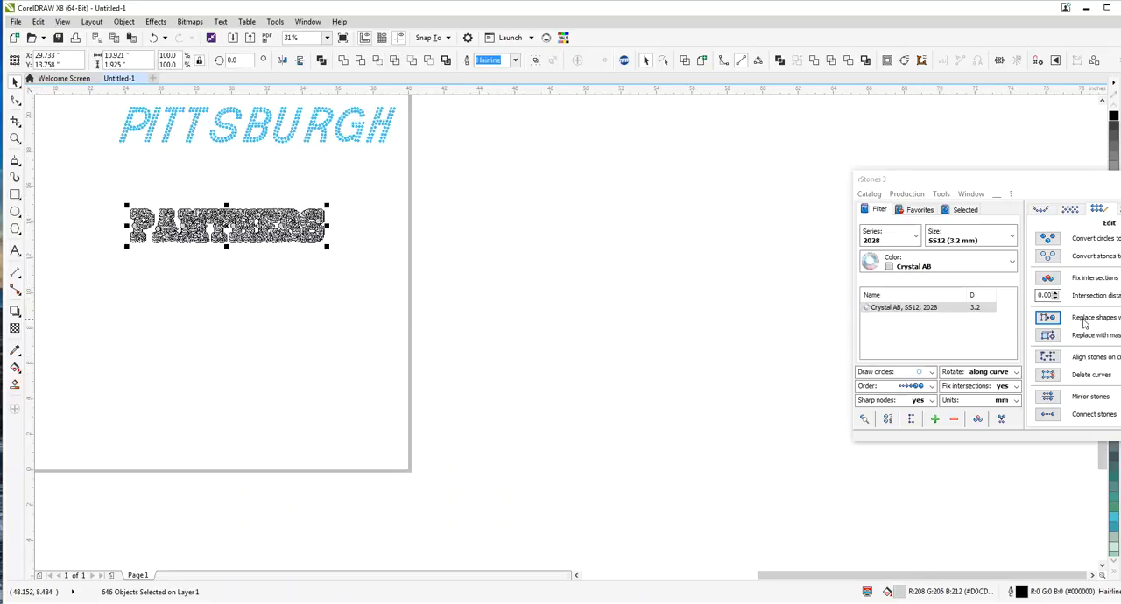
click(1048, 318)
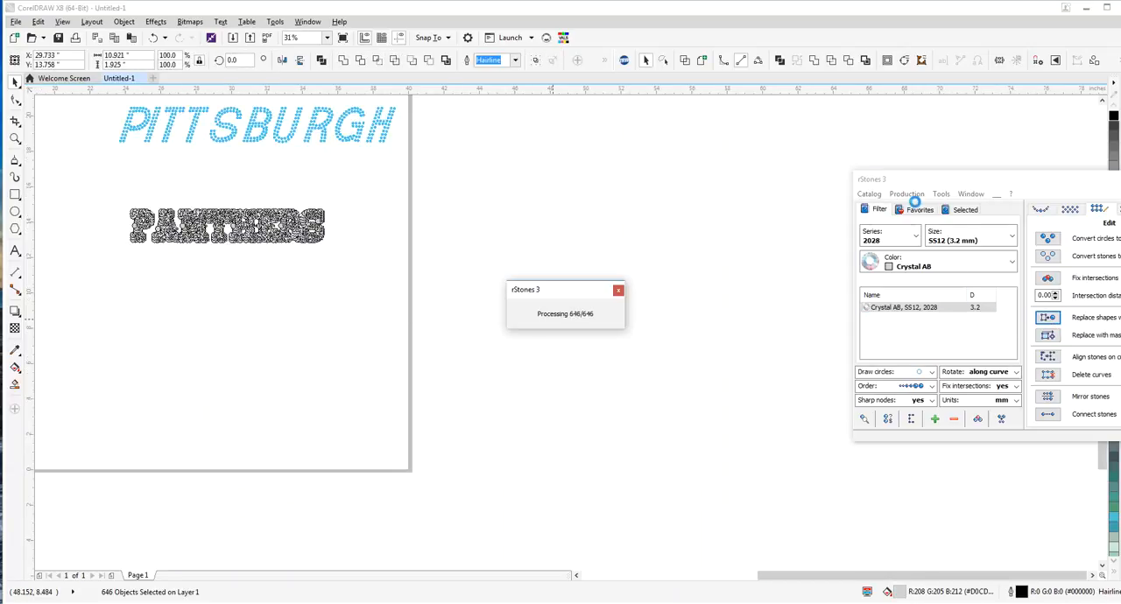
Enlarge PANTHERS further to about 13.17 by 2.14 inches, replace its shapes with Crystal AB SS12 stones and check the spacing
drag(977, 181, 569, 158)
click(219, 183)
scroll(238, 220, up, 3)
scroll(241, 221, down, 3)
drag(115, 196, 367, 266)
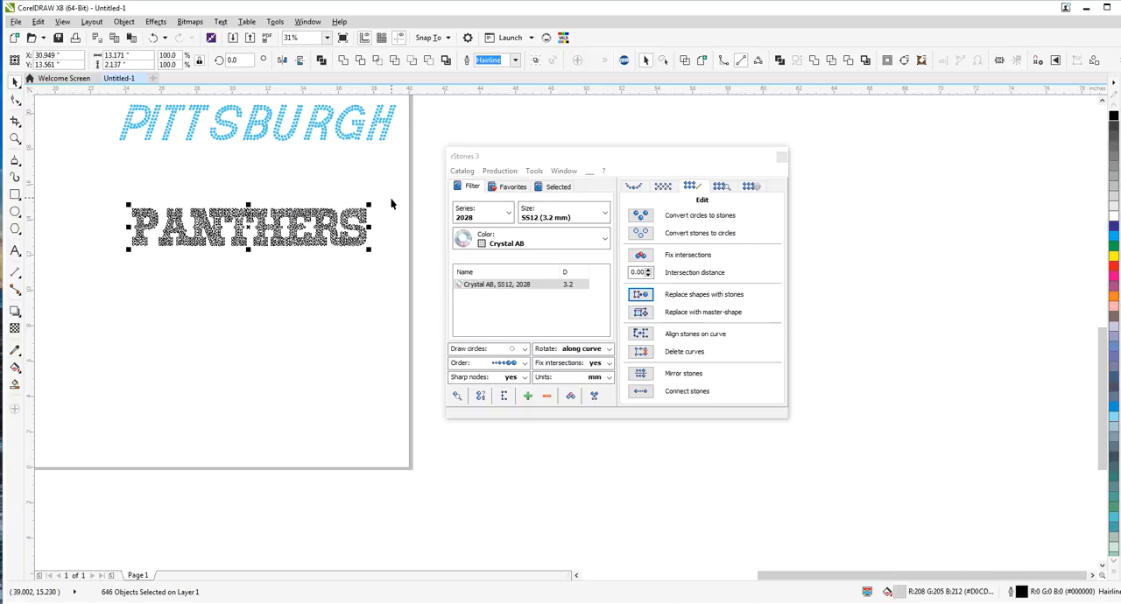
click(642, 296)
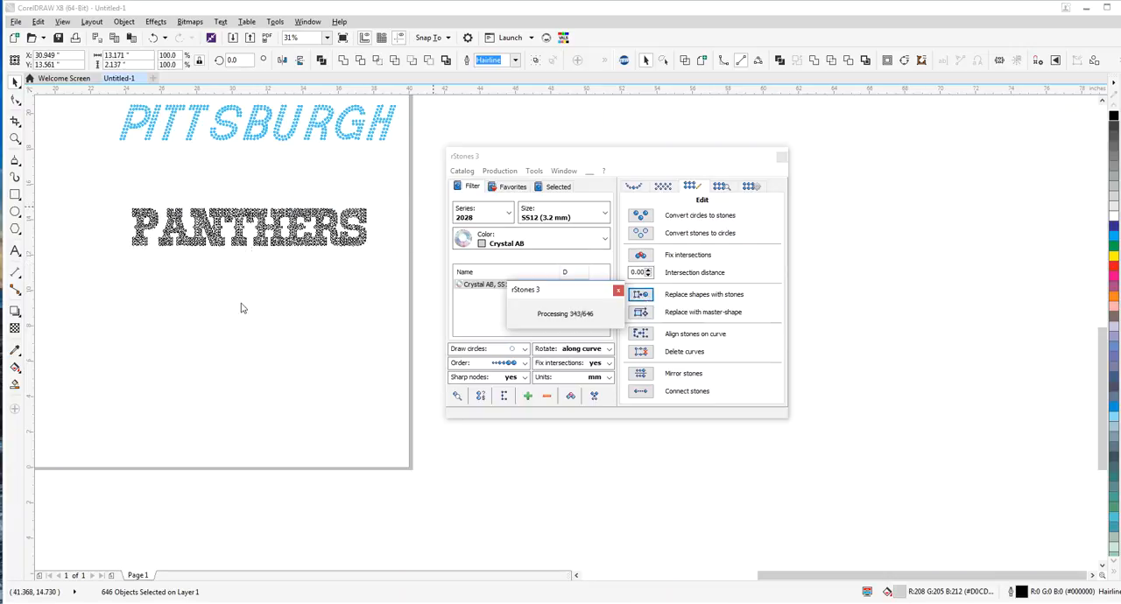
scroll(224, 221, up, 2)
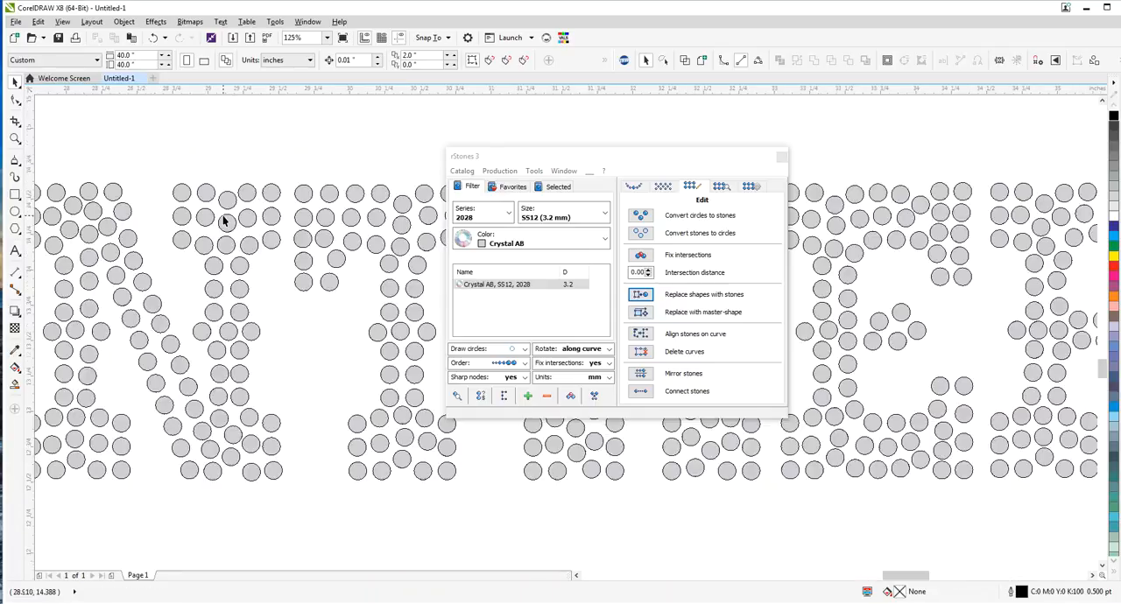
Remove the hairline outline from all the PANTHERS stones
scroll(224, 221, down, 4)
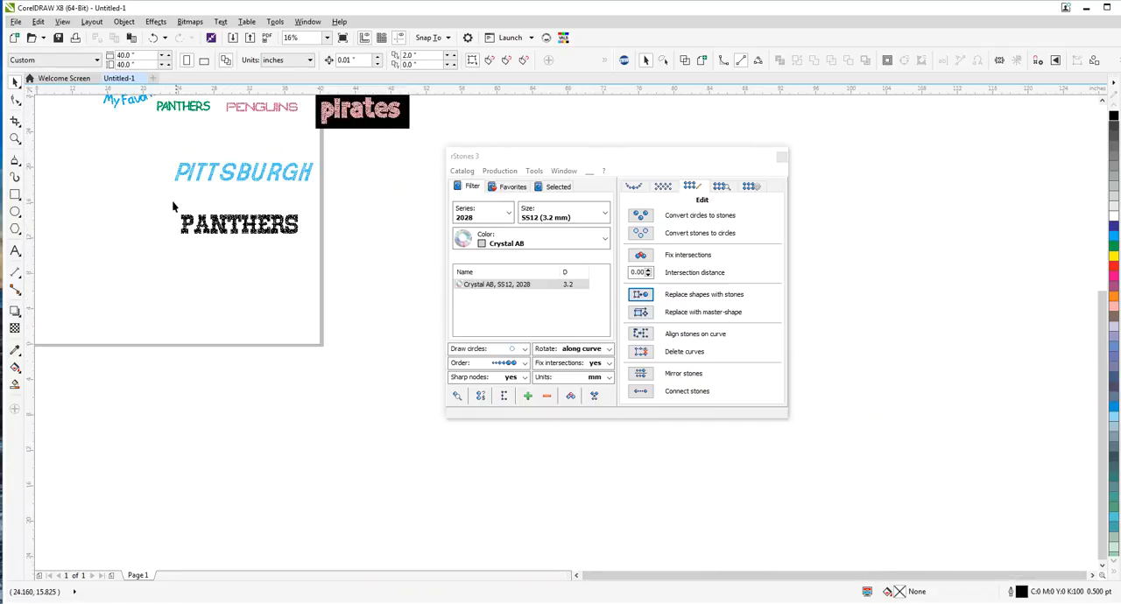
drag(301, 232, 305, 238)
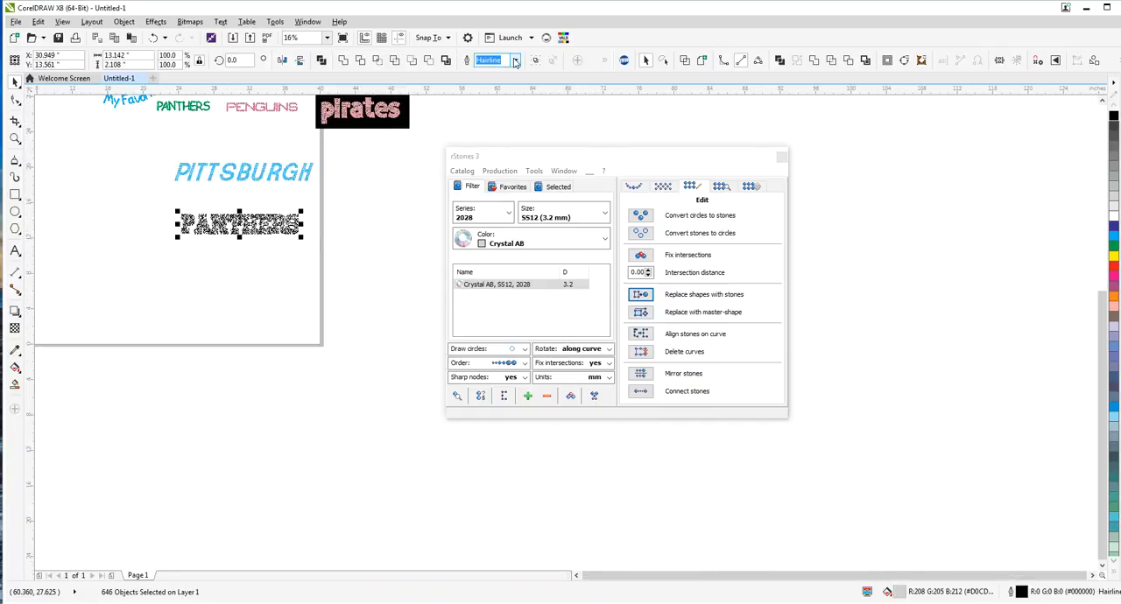
click(515, 60)
click(490, 76)
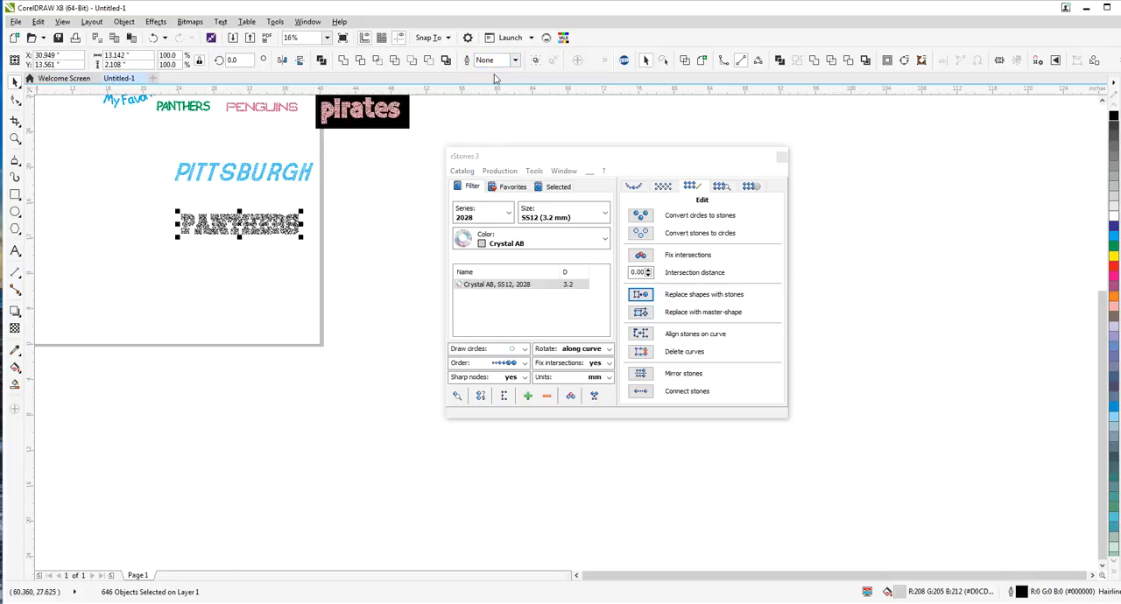
click(363, 198)
Nudge the letter P of PANTHERS closer to the A
scroll(199, 221, up, 2)
drag(94, 182, 178, 296)
scroll(172, 238, up, 1)
key(Right)
key(Right)
key(Right)
key(Right)
key(Right)
key(Right)
key(Right)
key(Right)
key(Right)
key(Right)
key(Right)
key(Right)
key(Right)
key(Right)
key(Right)
key(Right)
key(Right)
key(Right)
key(Right)
key(Right)
Nudge the letters PA together closer to the N
key(Right)
key(Right)
key(Right)
key(Right)
key(Right)
drag(99, 146, 308, 360)
key(Right)
key(Right)
key(Right)
key(Right)
key(Right)
key(Right)
key(Right)
key(Right)
key(Right)
Nudge the letters PAN together closer to the T and check the spacing
mouse_move(82, 137)
mouse_down()
mouse_move(448, 342)
mouse_move(441, 351)
mouse_up()
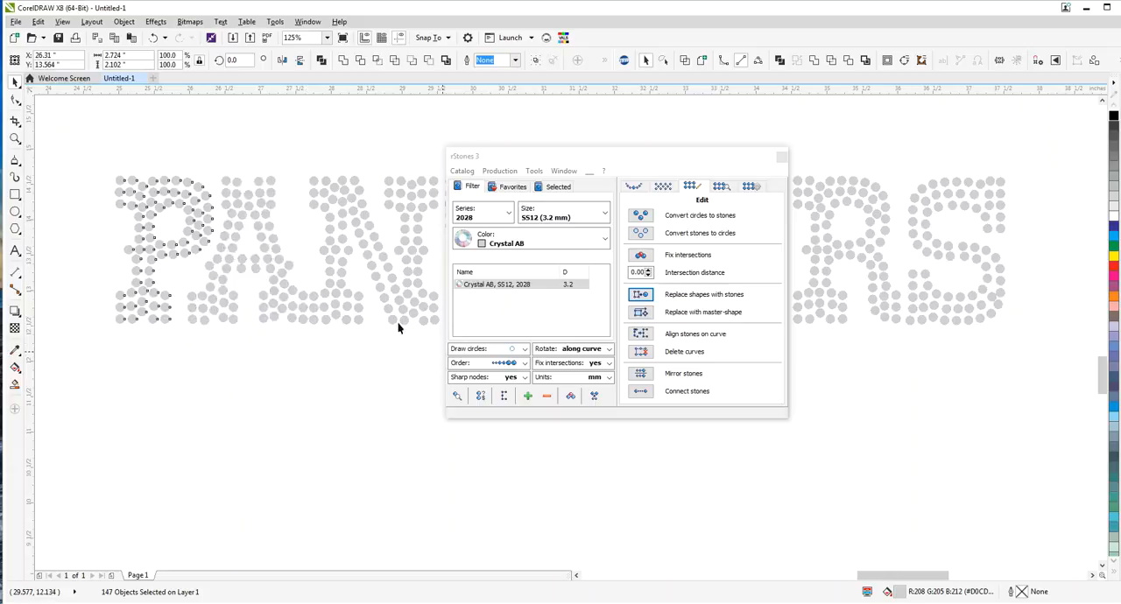
scroll(241, 221, down, 3)
scroll(297, 228, up, 4)
key(Right)
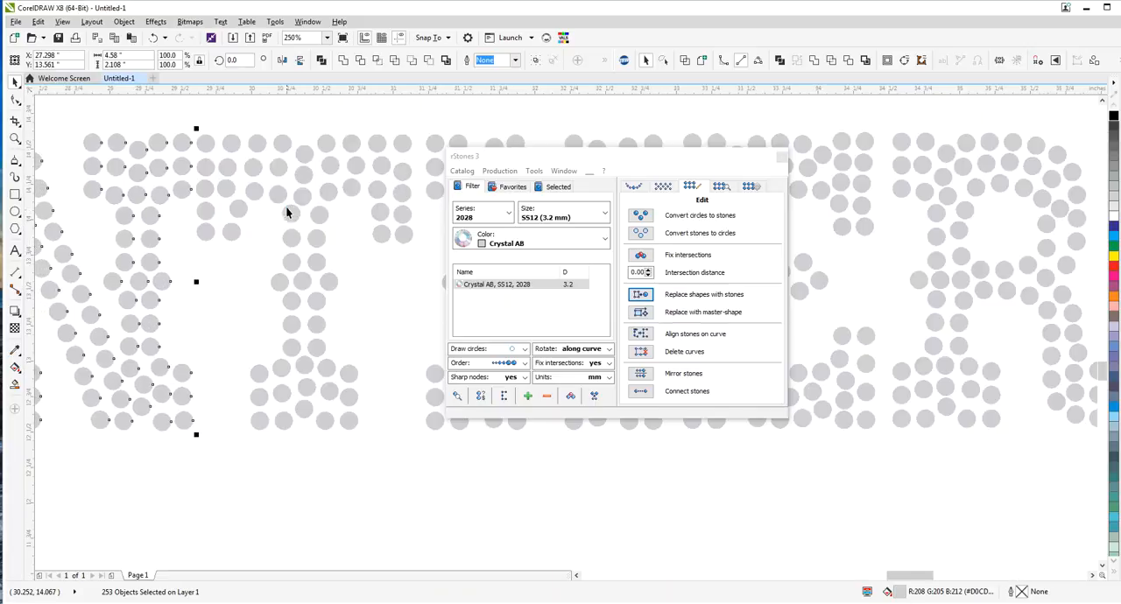
scroll(288, 213, down, 5)
drag(169, 176, 272, 261)
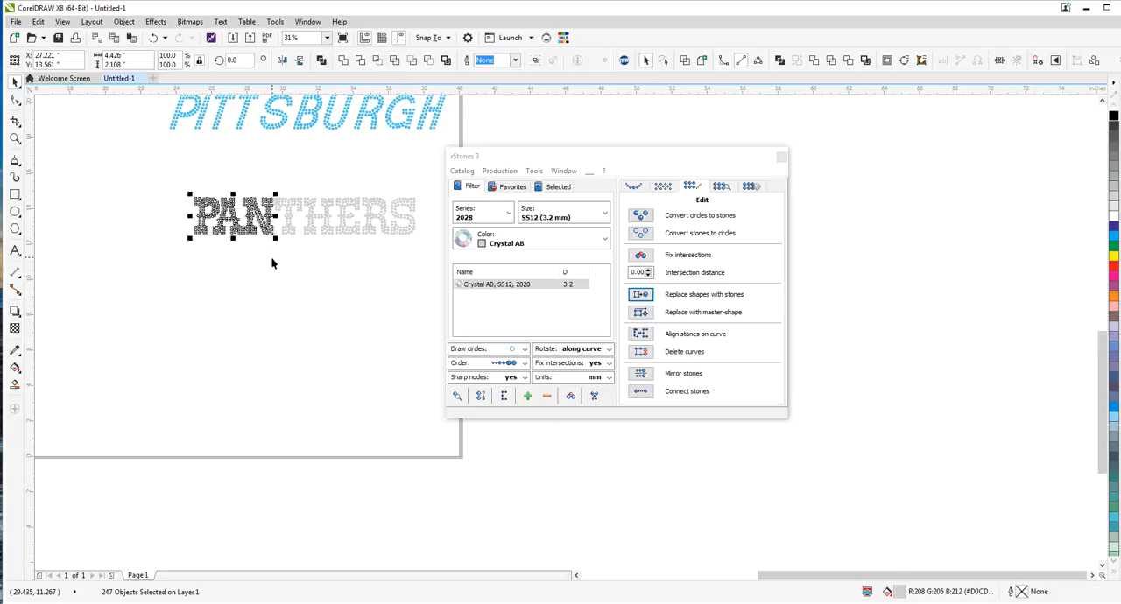
click(324, 259)
Tighten the end of PANTHERS by moving RS closer to the E and ERS closer to the H
scroll(385, 203, up, 3)
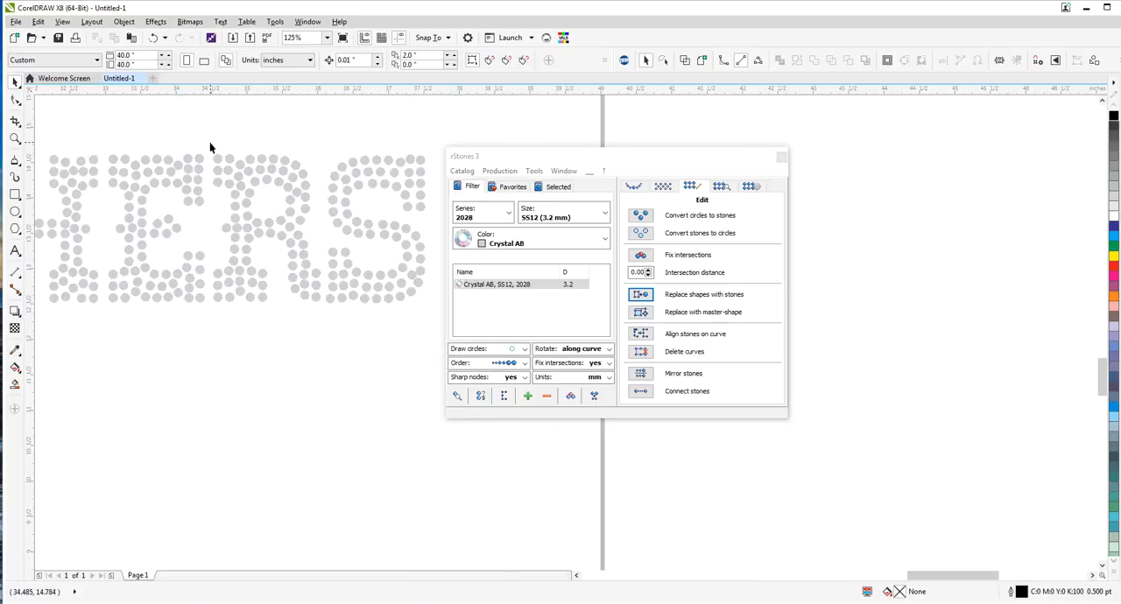
drag(233, 180, 459, 330)
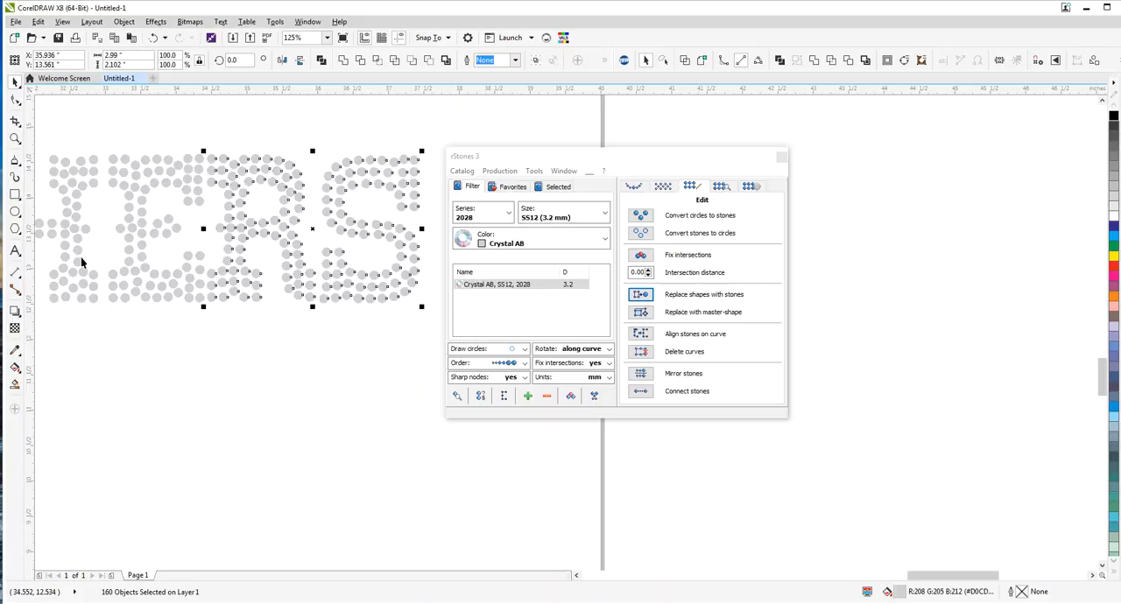
drag(101, 134, 428, 360)
click(514, 366)
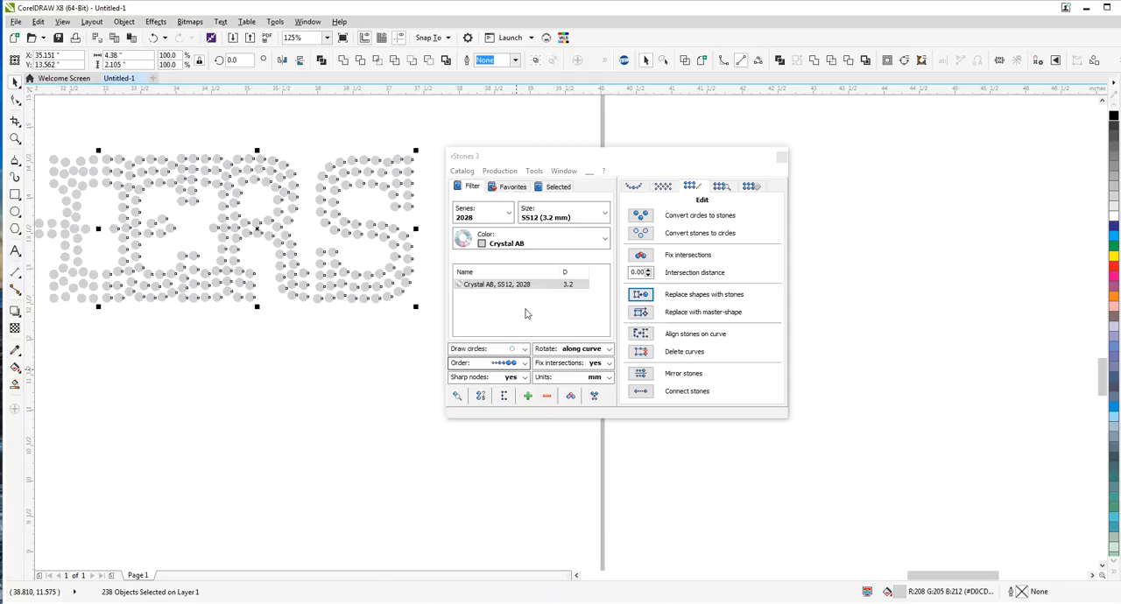
drag(554, 162, 552, 146)
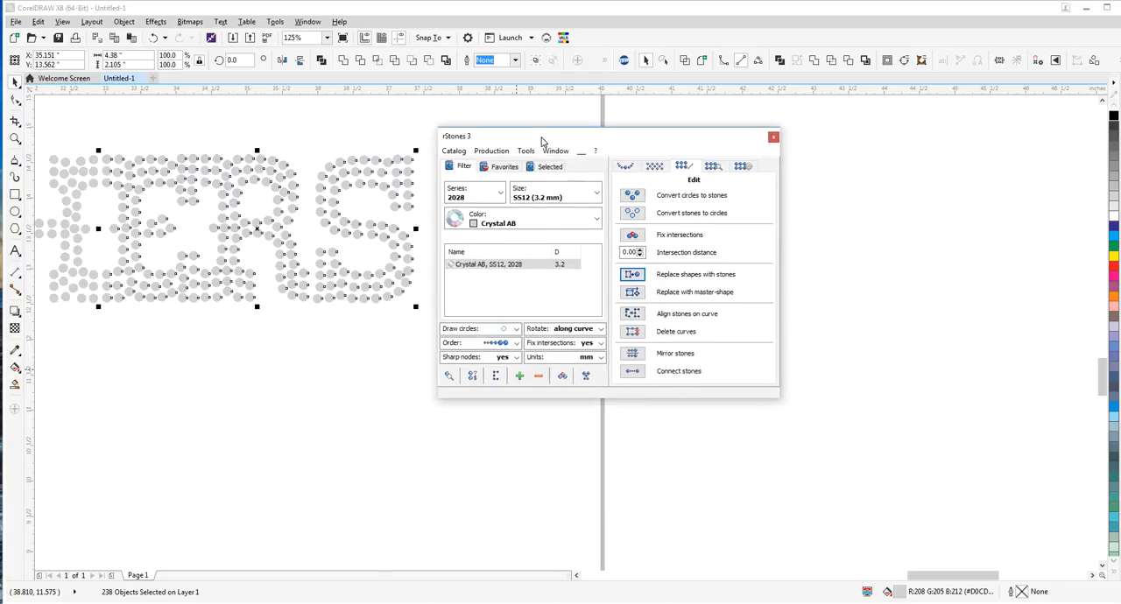
click(328, 117)
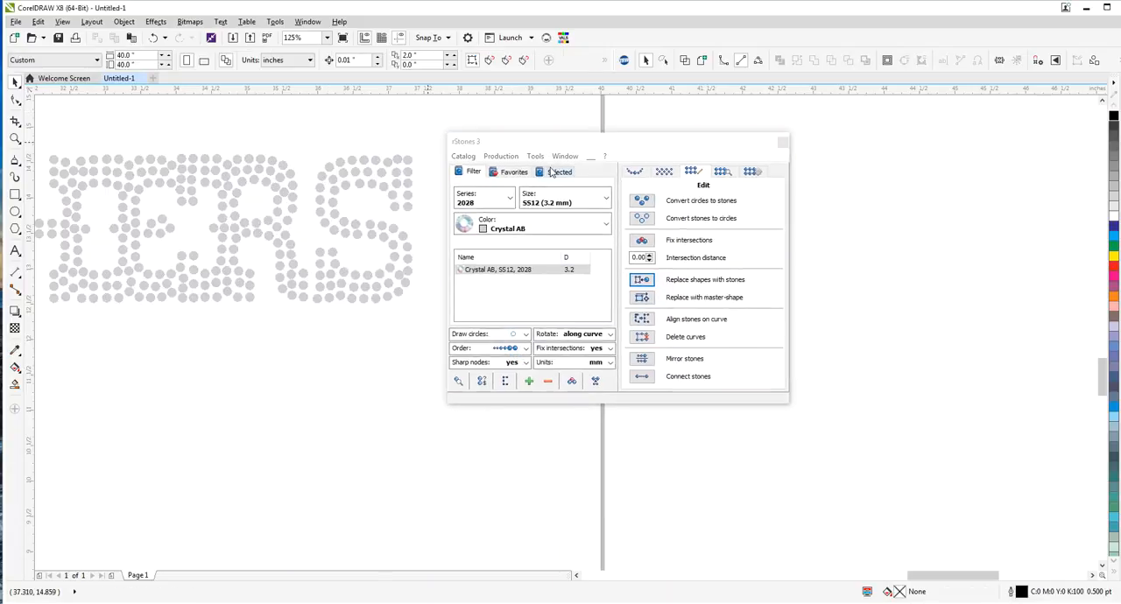
mouse_move(578, 147)
mouse_down()
mouse_move(525, 142)
mouse_move(562, 147)
mouse_up()
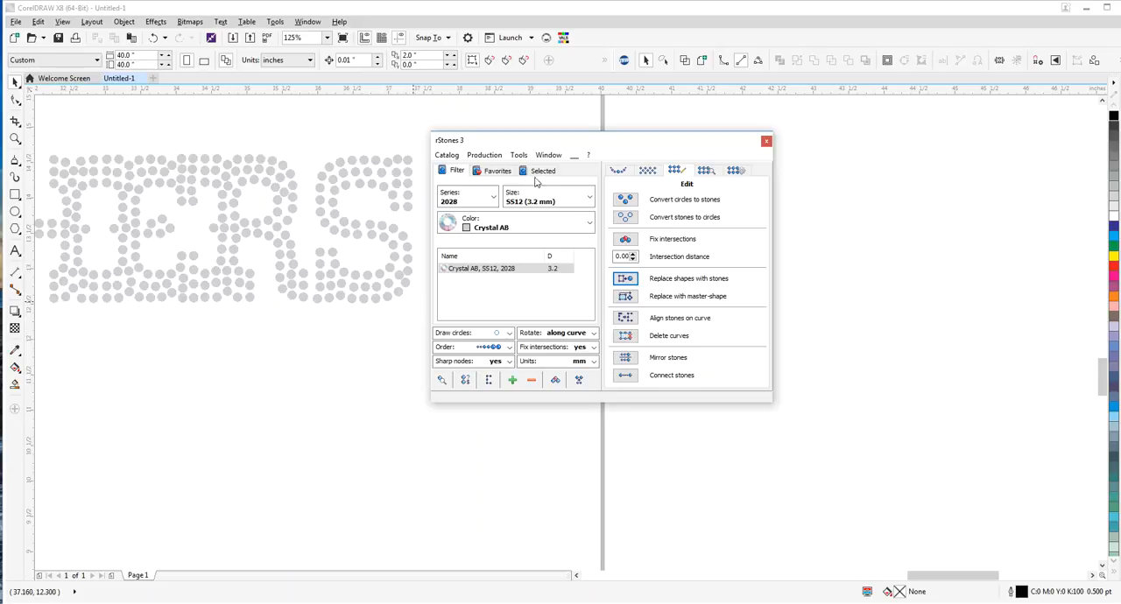
mouse_move(492, 147)
mouse_down()
mouse_move(468, 156)
mouse_move(495, 145)
mouse_up()
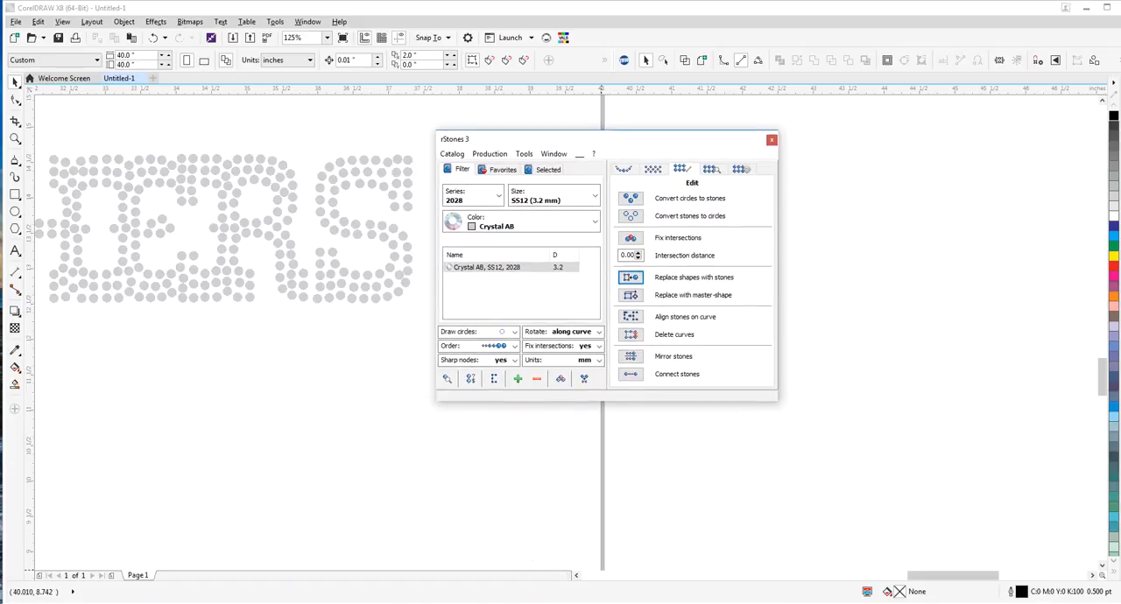
click(999, 603)
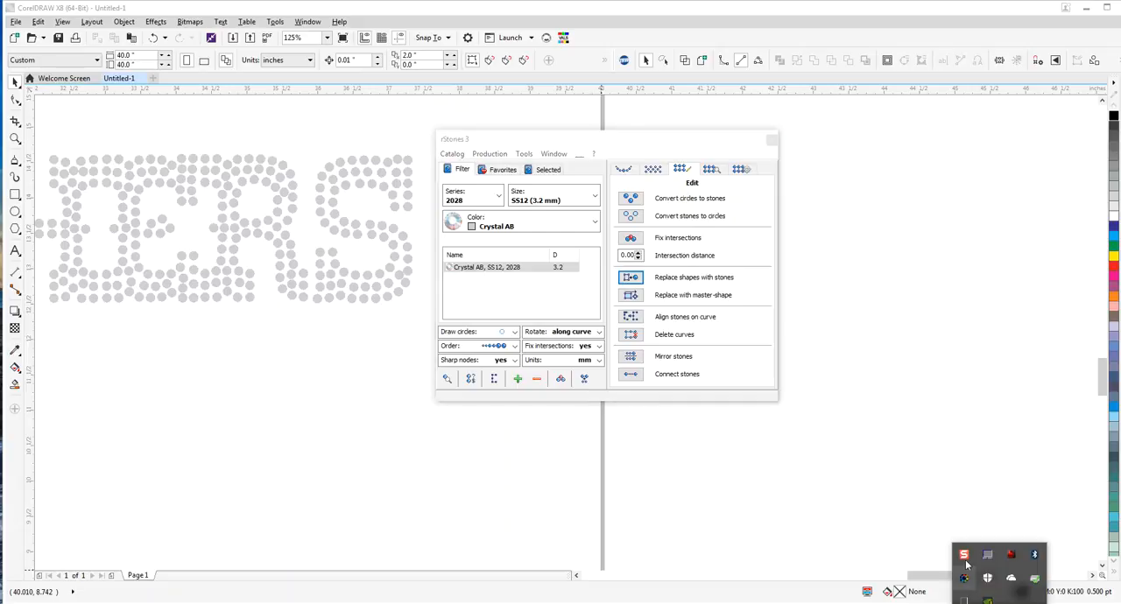